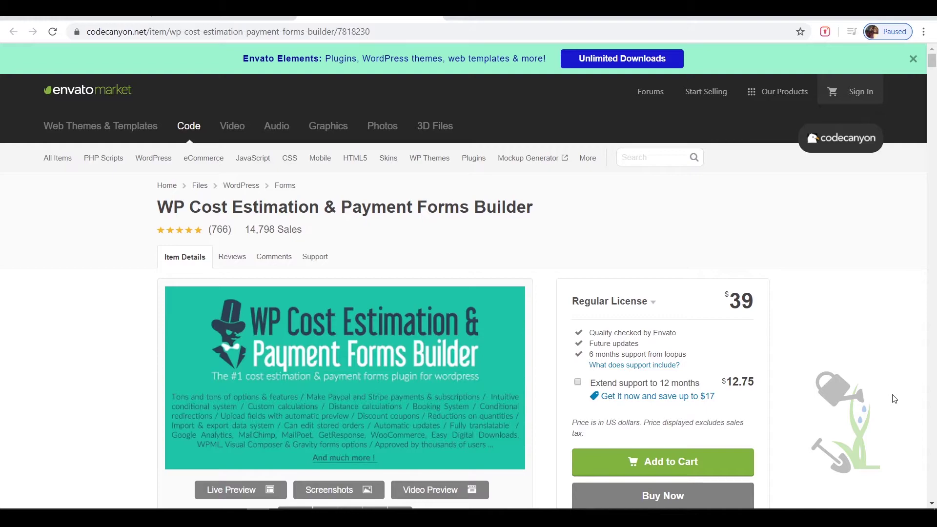
Browse the CodeCanyon item page, then launch the plugin's full-screen Live Preview
scroll(273, 371, "down", 3)
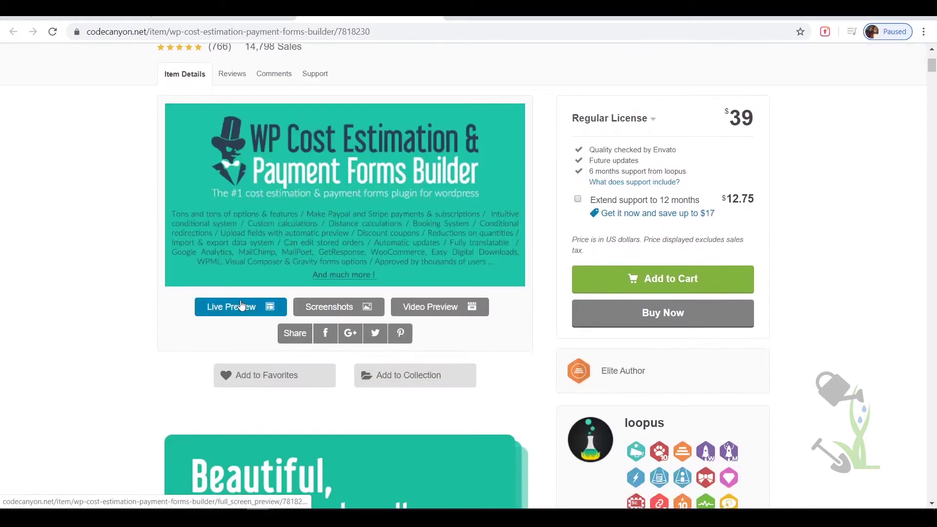
scroll(263, 293, "down", 13)
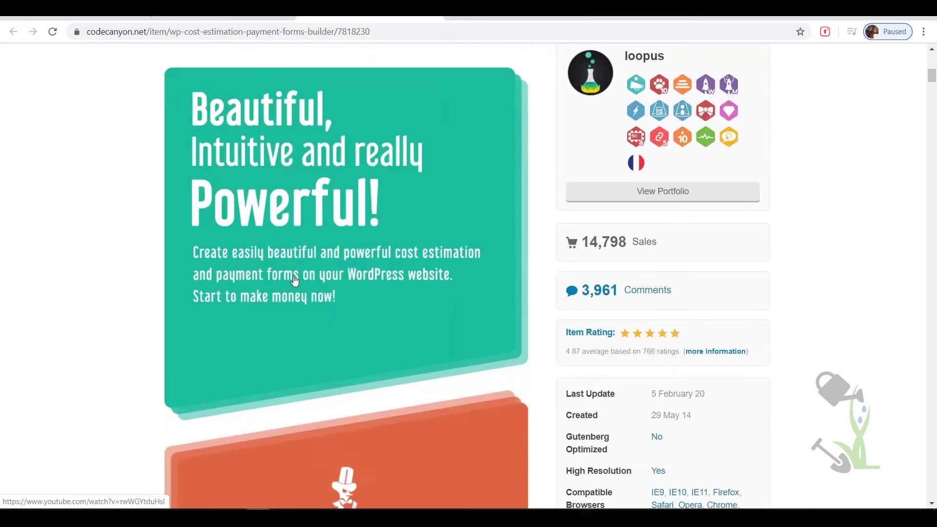
scroll(294, 273, "down", 10)
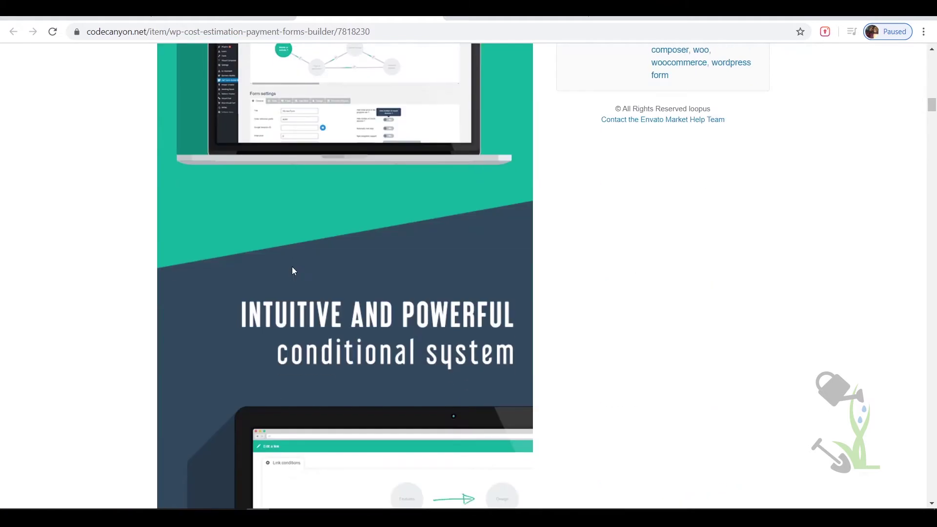
scroll(293, 272, "down", 6)
scroll(294, 272, "down", 20)
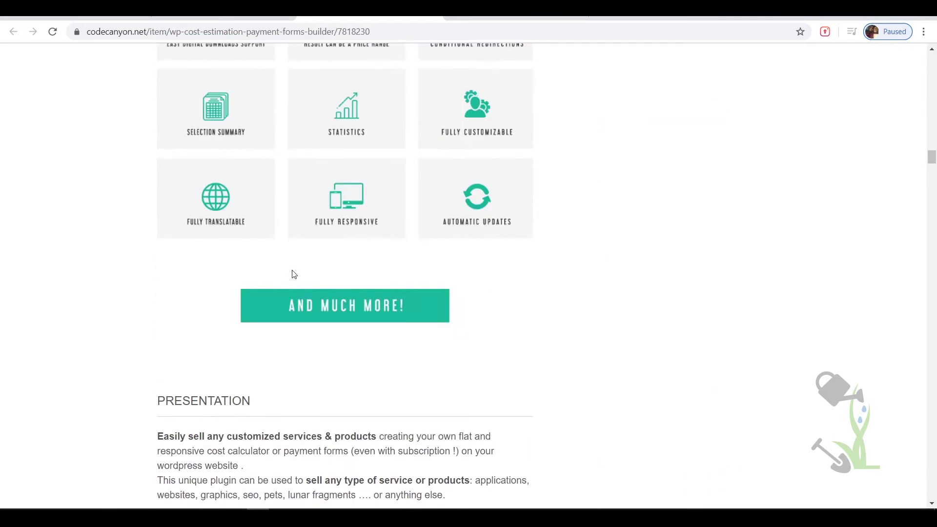
scroll(292, 274, "up", 3)
scroll(295, 274, "up", 20)
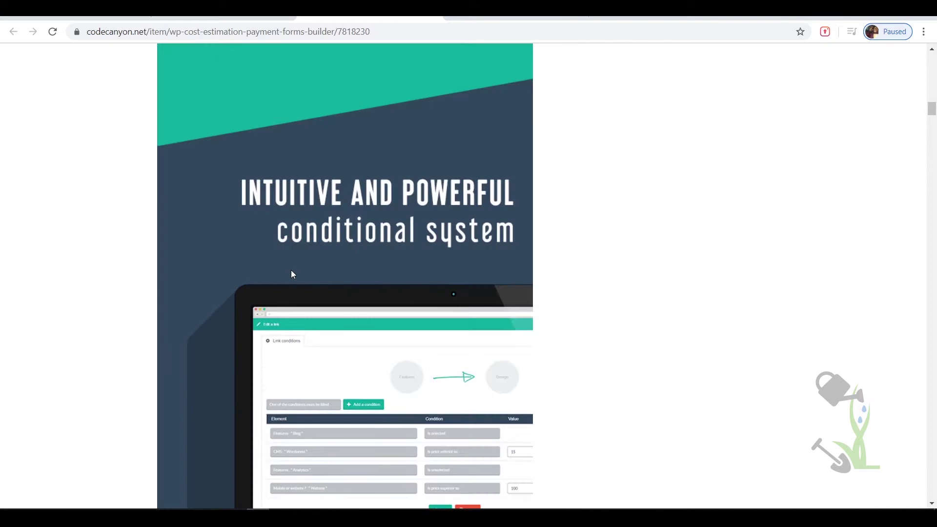
scroll(291, 272, "up", 13)
scroll(291, 273, "down", 16)
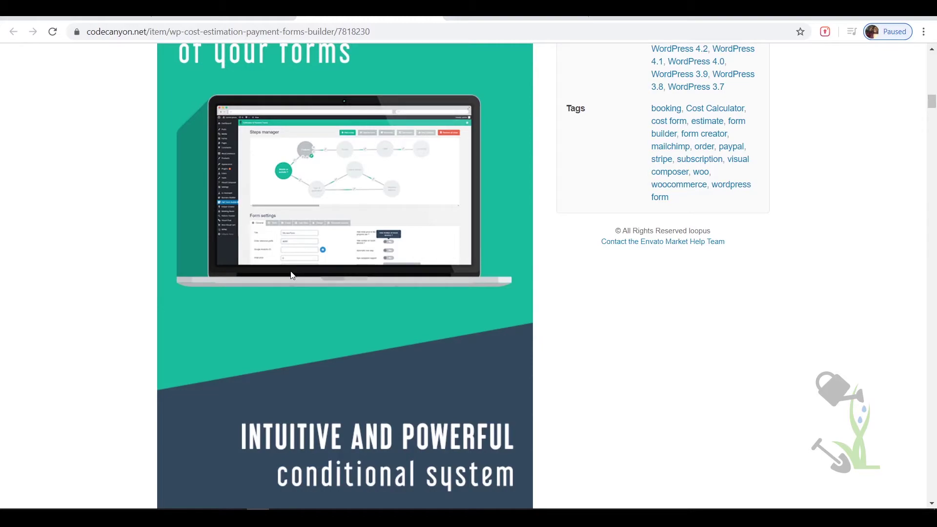
scroll(291, 275, "up", 15)
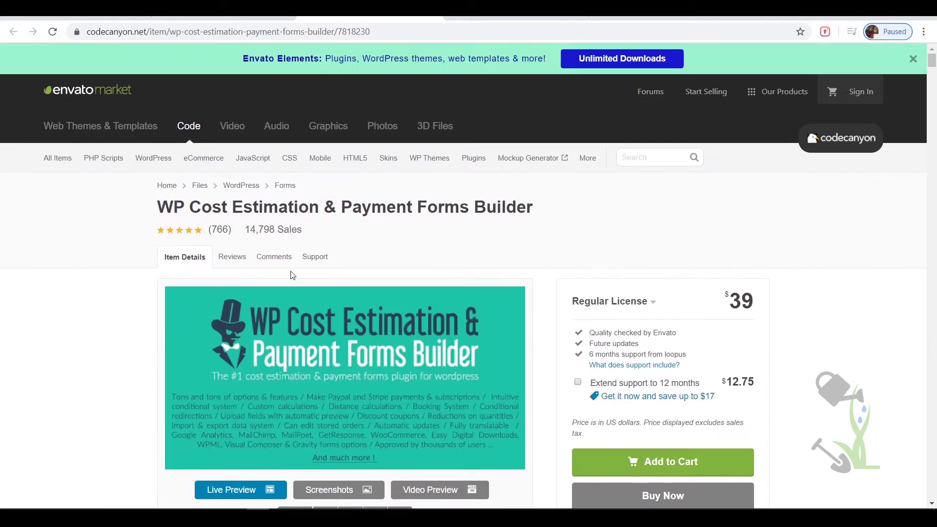
left_click(515, 18)
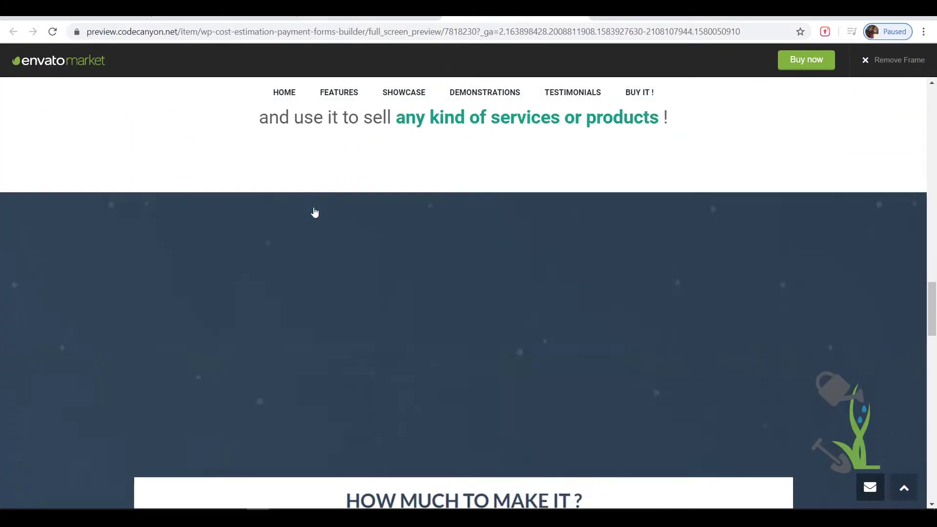
Scroll the live preview down to its cost-estimation Showcase demo
scroll(464, 200, "up", 12)
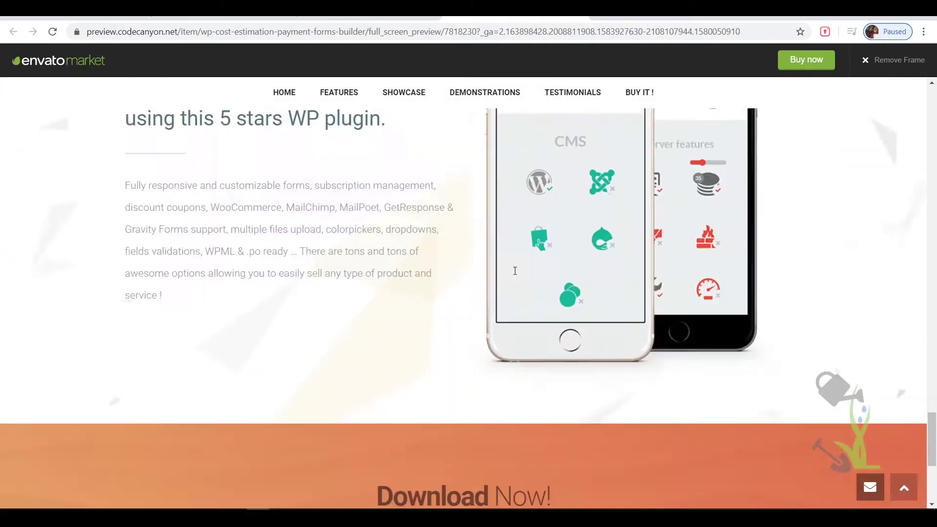
scroll(502, 259, "down", 3)
scroll(501, 257, "down", 5)
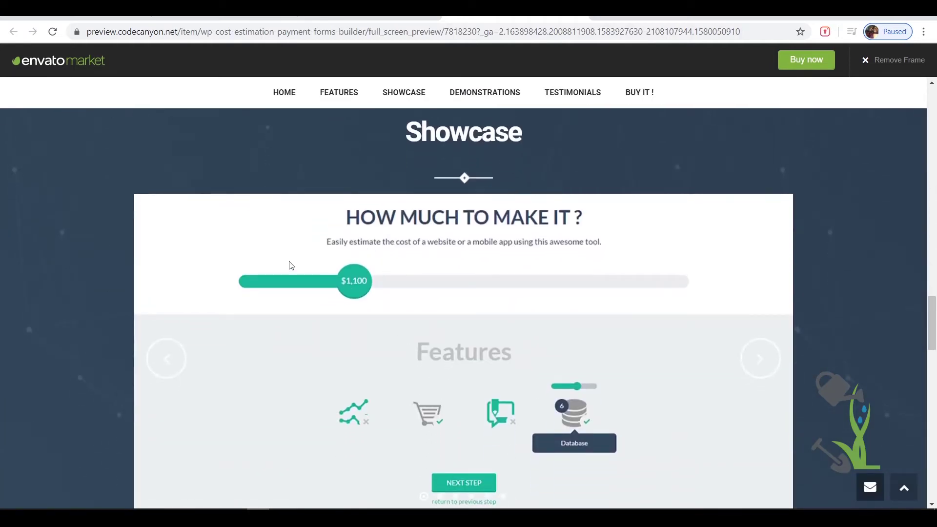
scroll(419, 356, "down", 1)
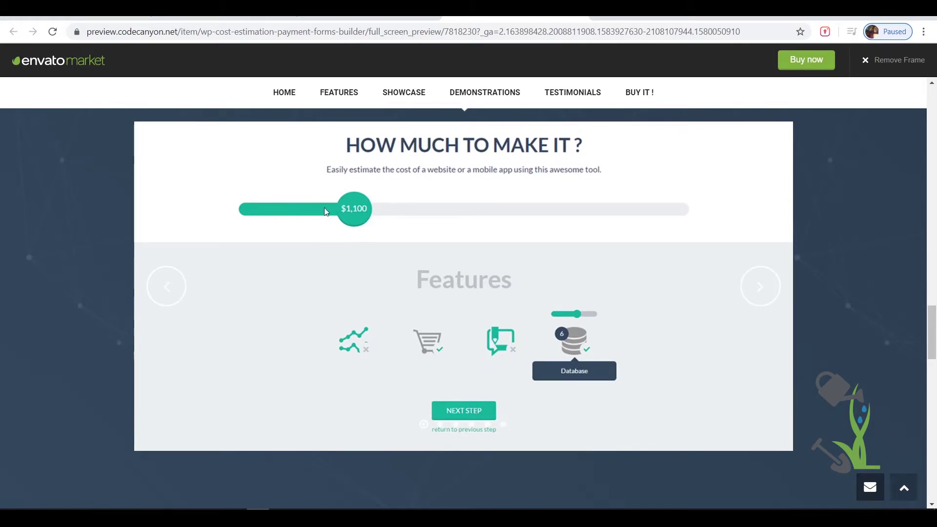
Return to the plugin's CodeCanyon product page listing the $39 Regular License
left_click(376, 19)
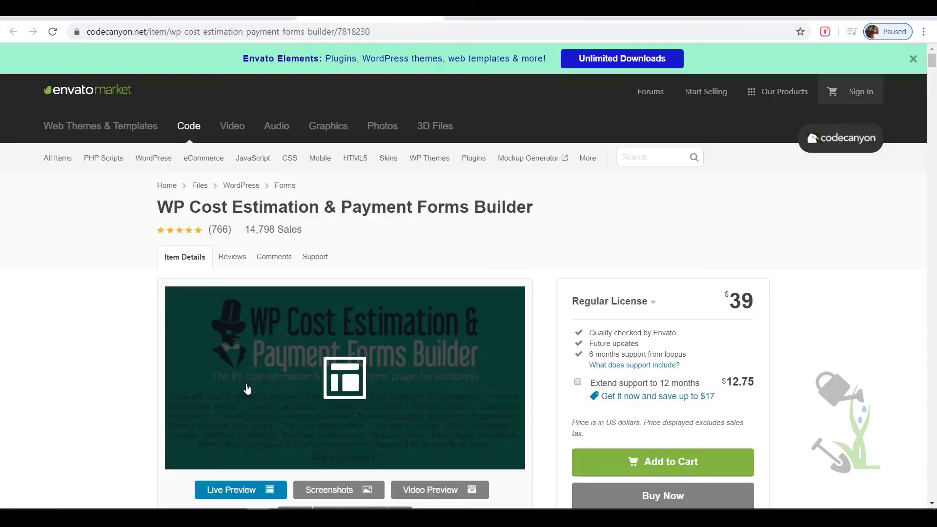
scroll(533, 314, "down", 3)
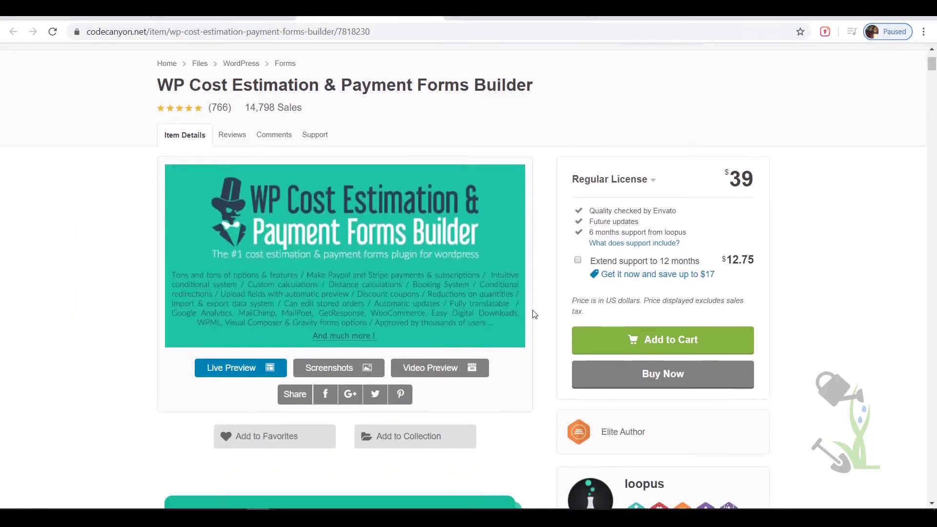
scroll(533, 313, "up", 3)
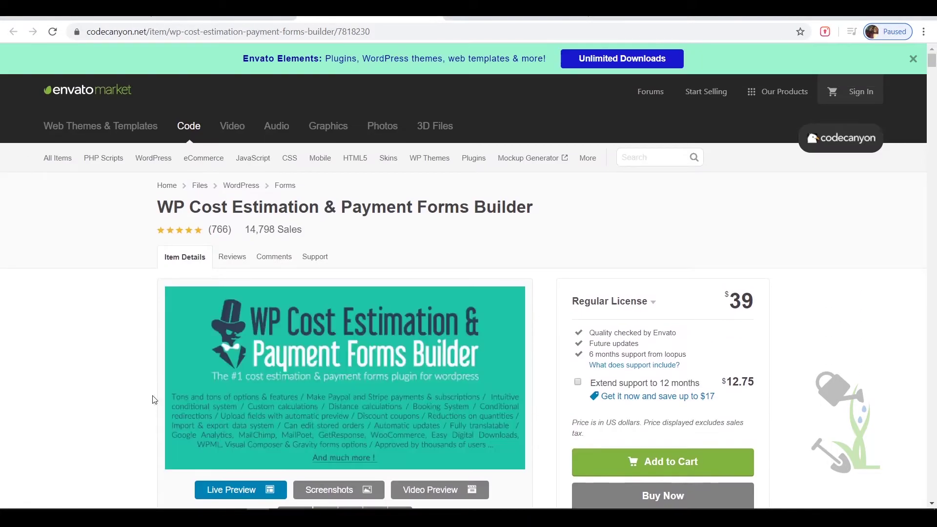
Switch to the demo WordPress site and go to its /wp-admin Dashboard
left_click(190, 517)
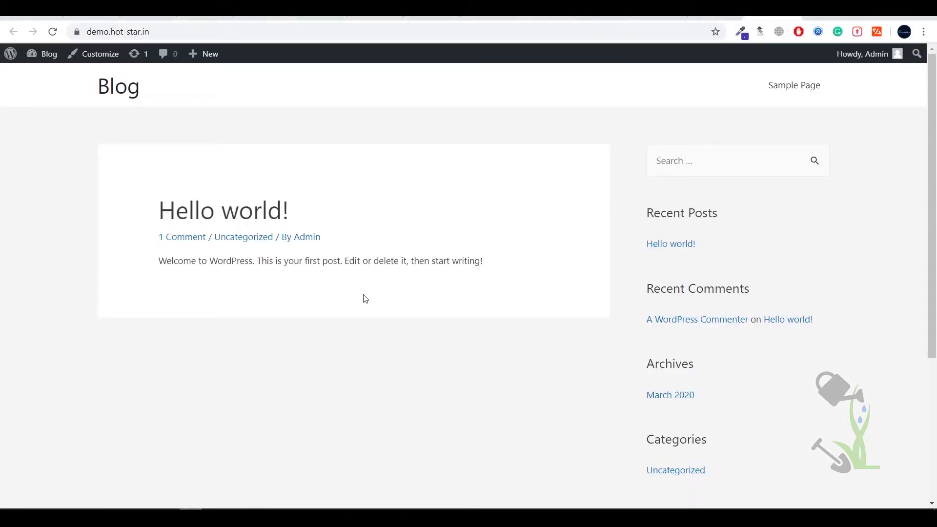
left_click(110, 90)
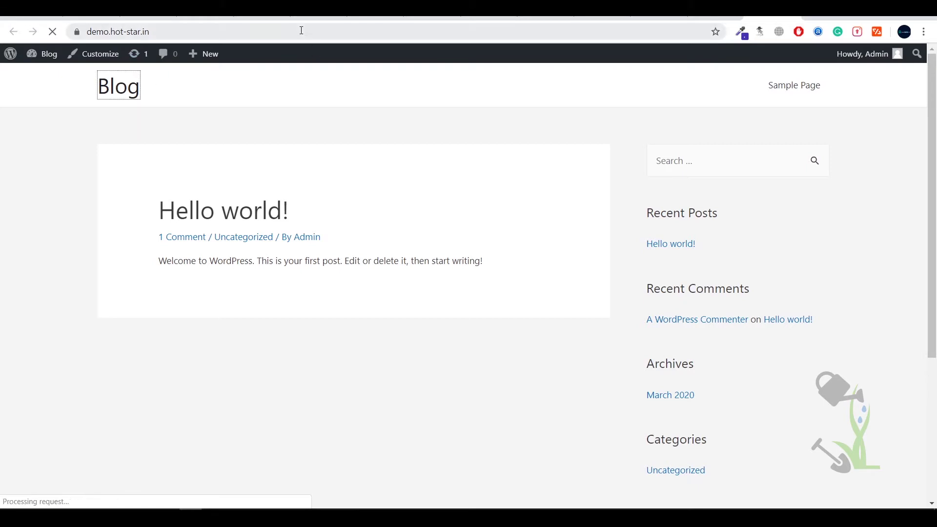
left_click(339, 28)
left_click(343, 28)
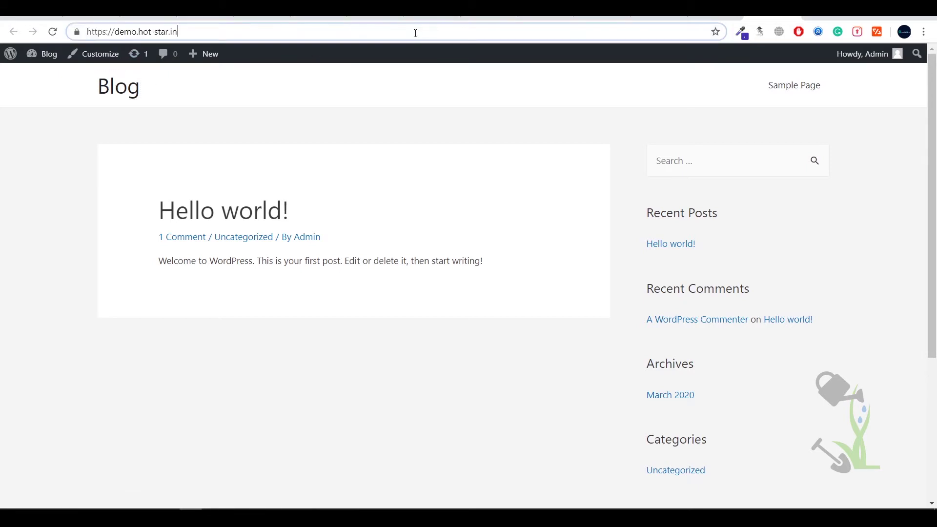
type("/wp")
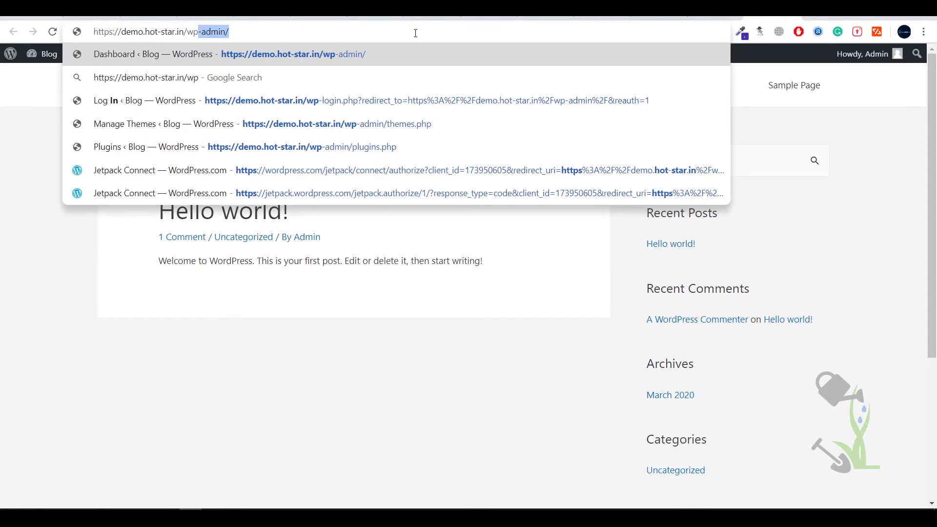
key("Return")
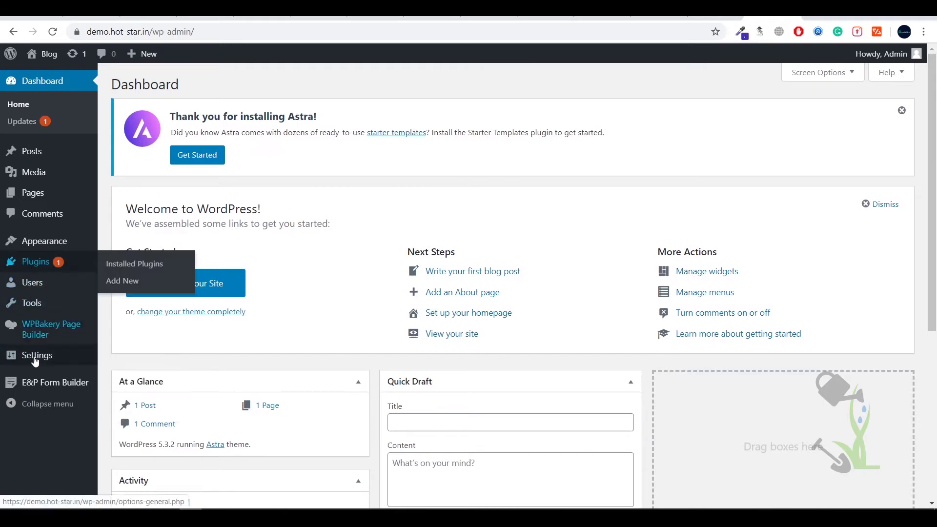
mouse_move(38, 368)
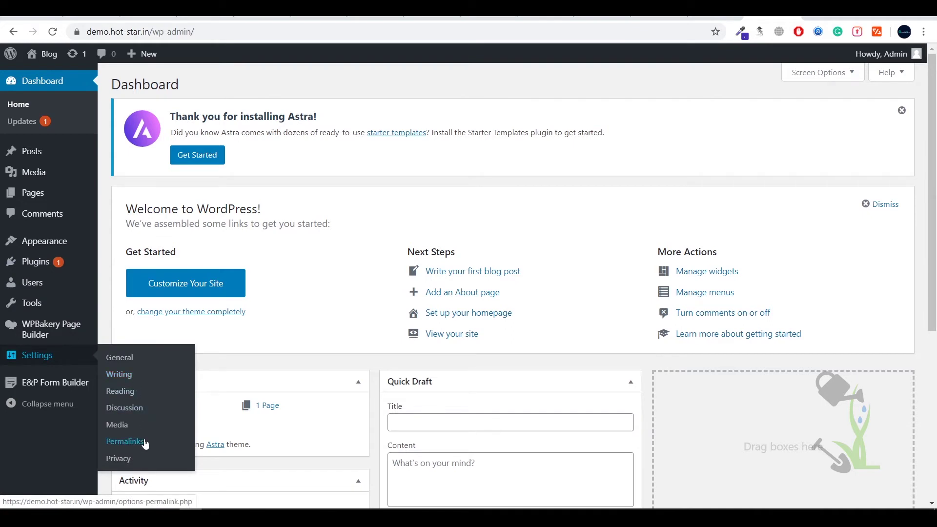
mouse_move(55, 302)
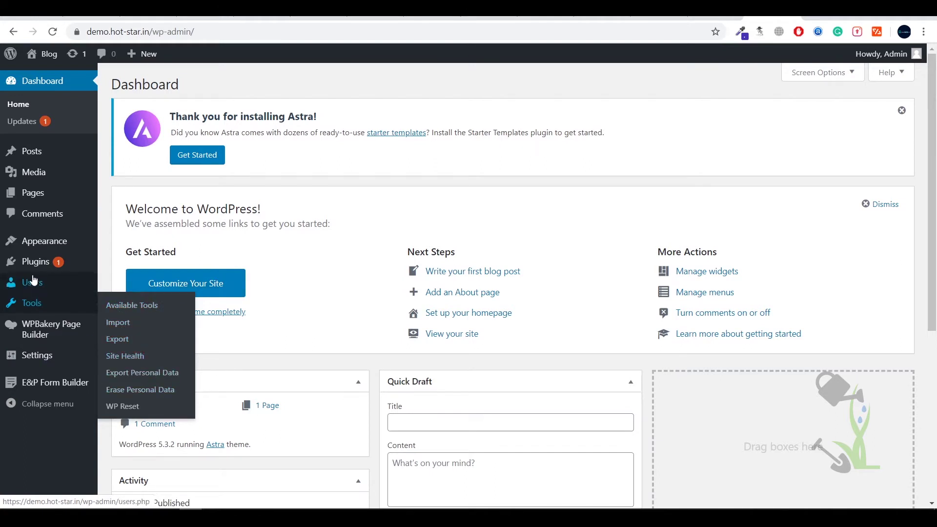
mouse_move(88, 297)
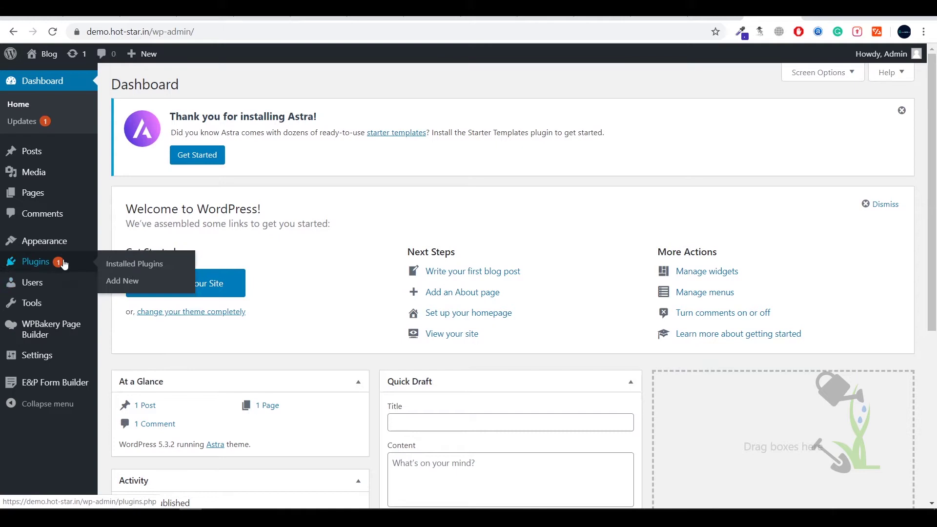
mouse_move(59, 270)
mouse_move(32, 245)
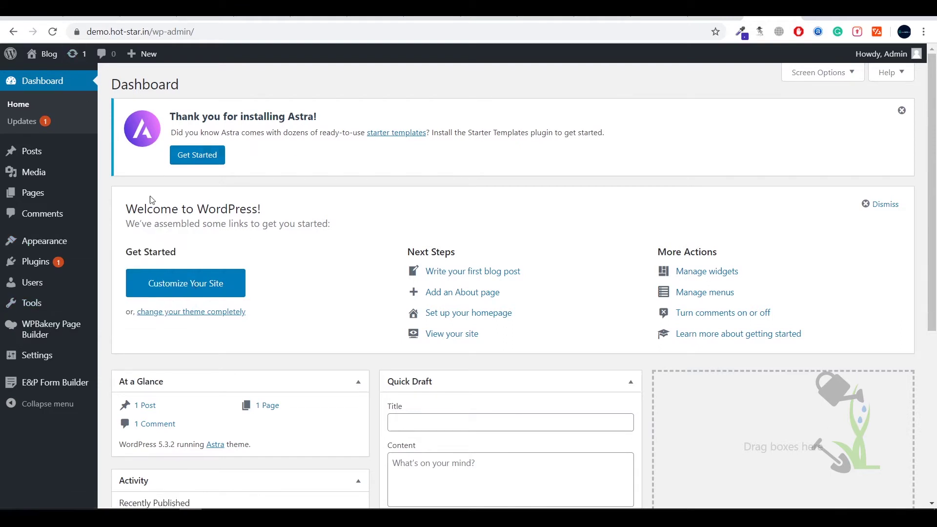
Confirm WP Cost Estimation & Payment Forms Builder is listed under Installed Plugins, then go to Add New
left_click(118, 267)
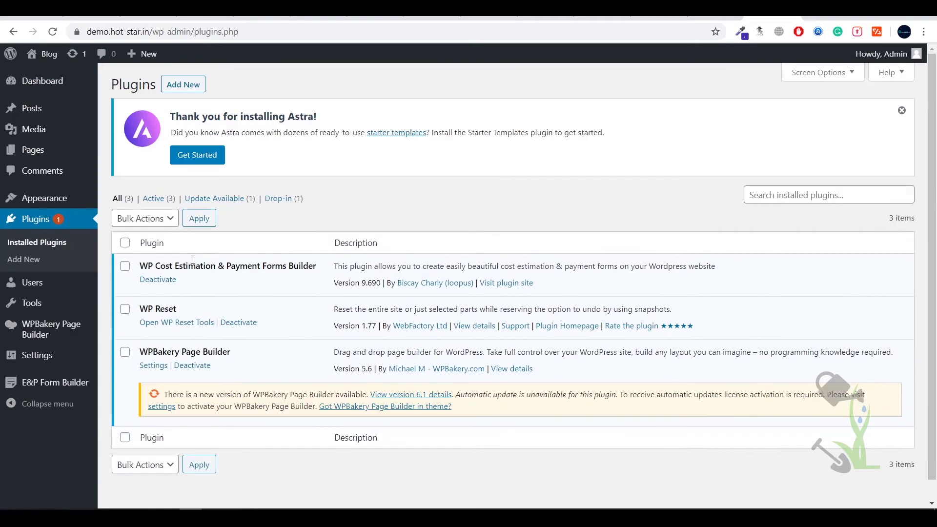
left_click_drag(139, 266, 326, 270)
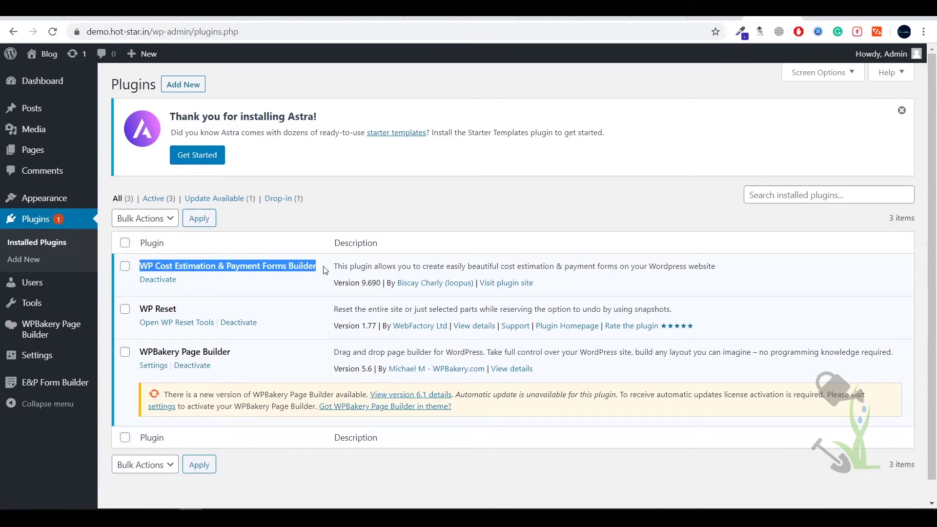
left_click(291, 265)
triple_click(292, 266)
left_click(291, 265)
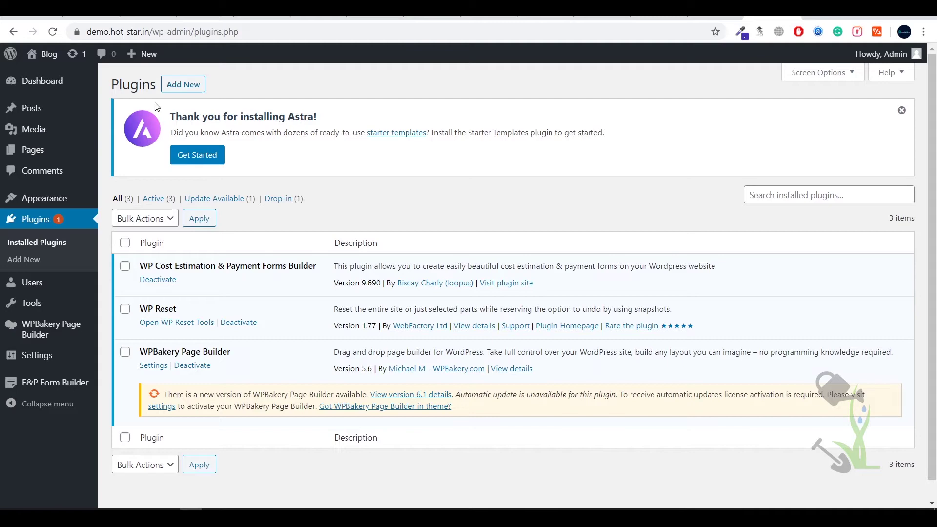
left_click(183, 84)
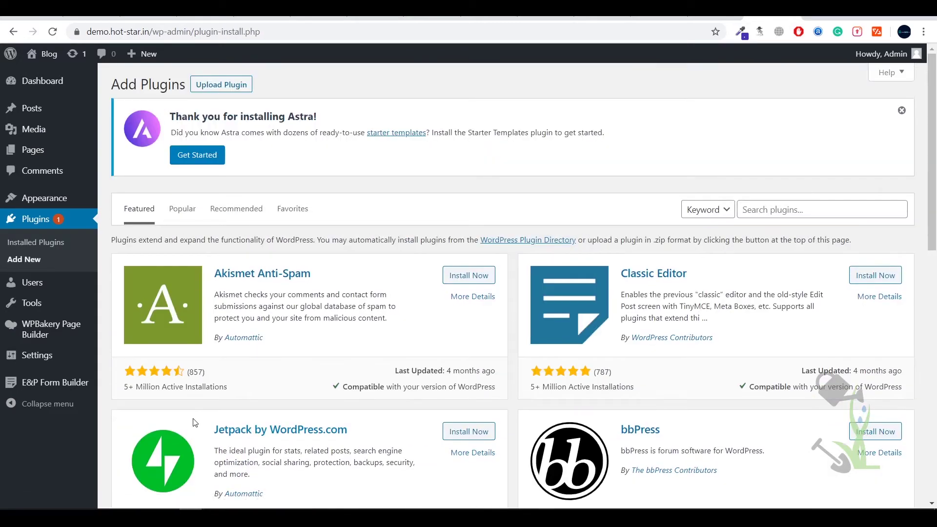
Browse the Popular plugins directory, led by Contact Form 7 and Yoast SEO
left_click(182, 209)
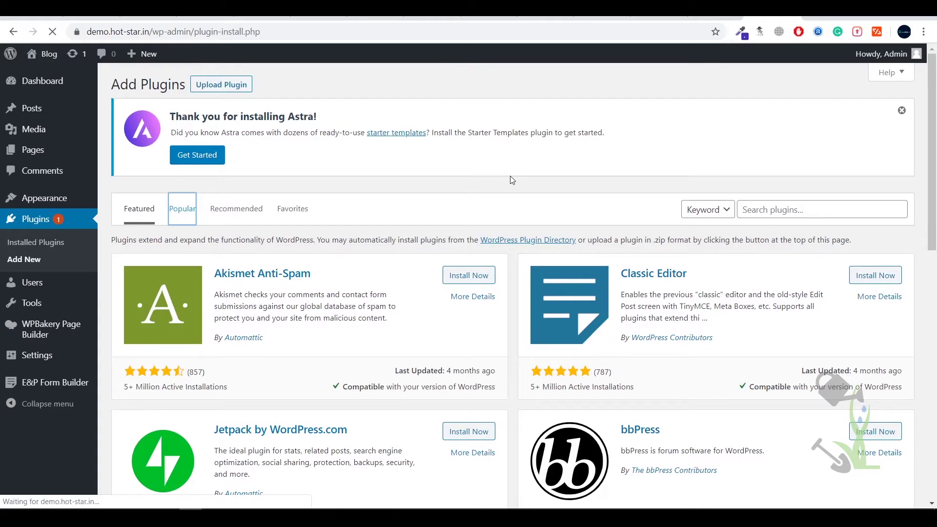
scroll(530, 293, "down", 5)
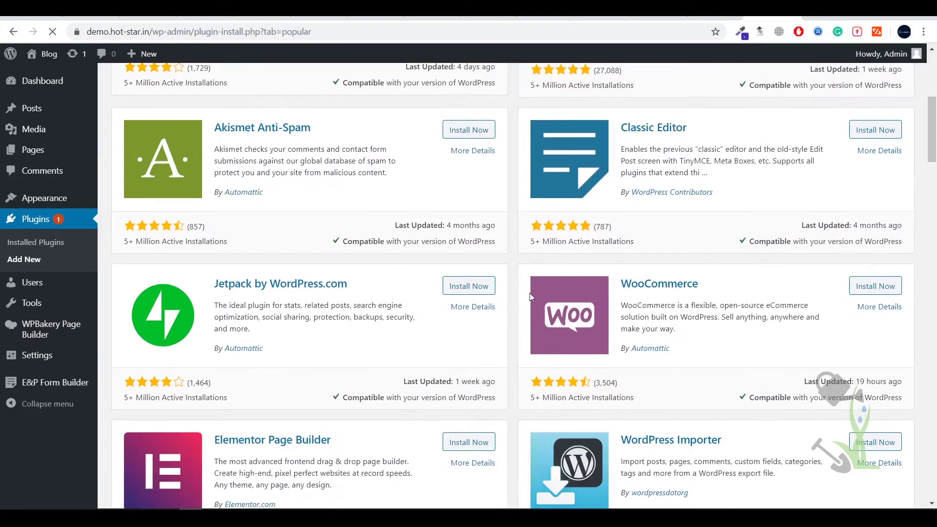
scroll(503, 356, "down", 12)
scroll(505, 359, "up", 14)
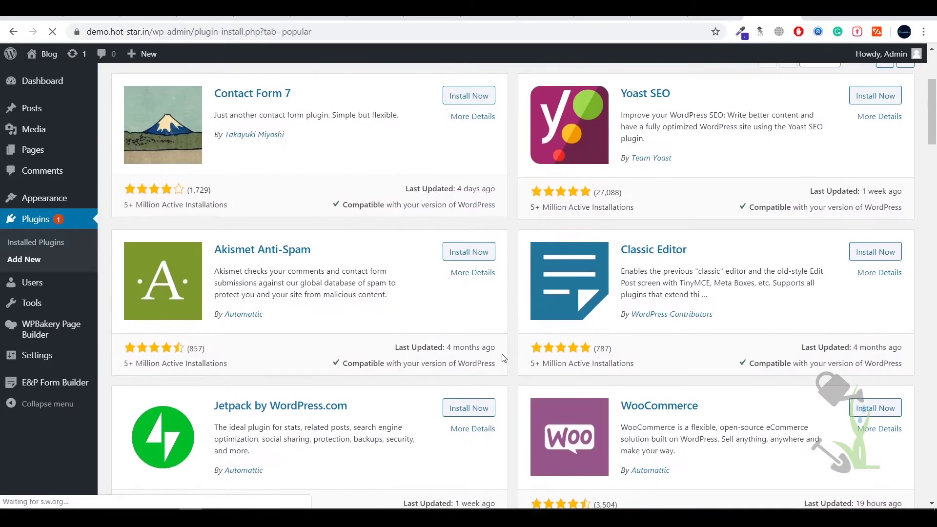
scroll(504, 359, "up", 4)
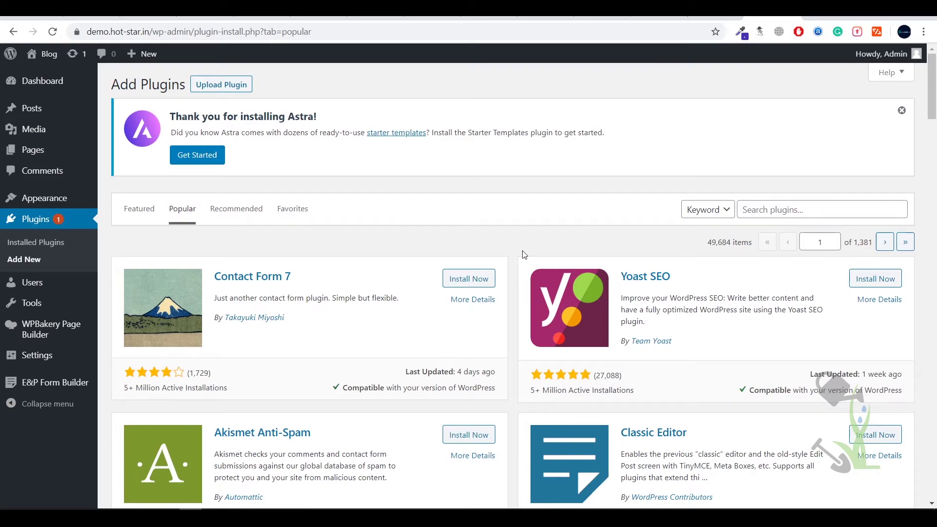
scroll(524, 254, "down", 5)
scroll(519, 266, "up", 5)
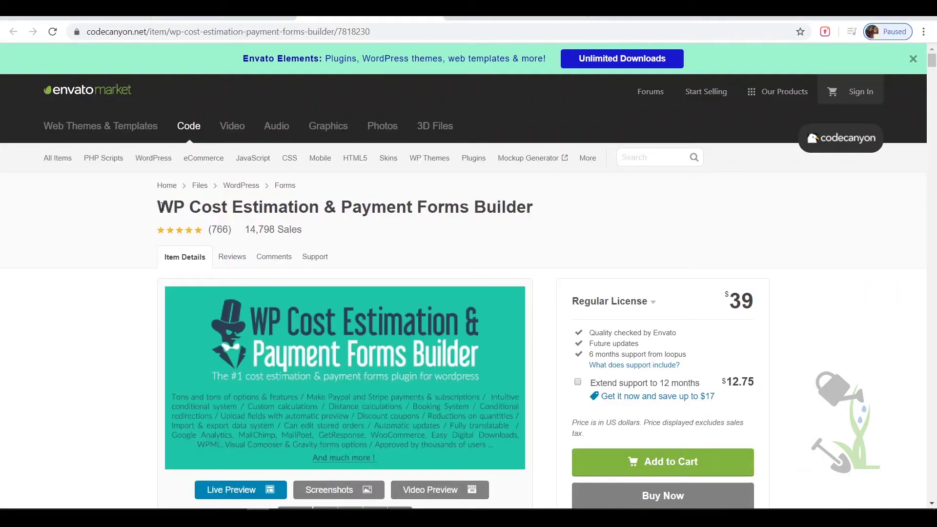
left_click_drag(161, 205, 533, 208)
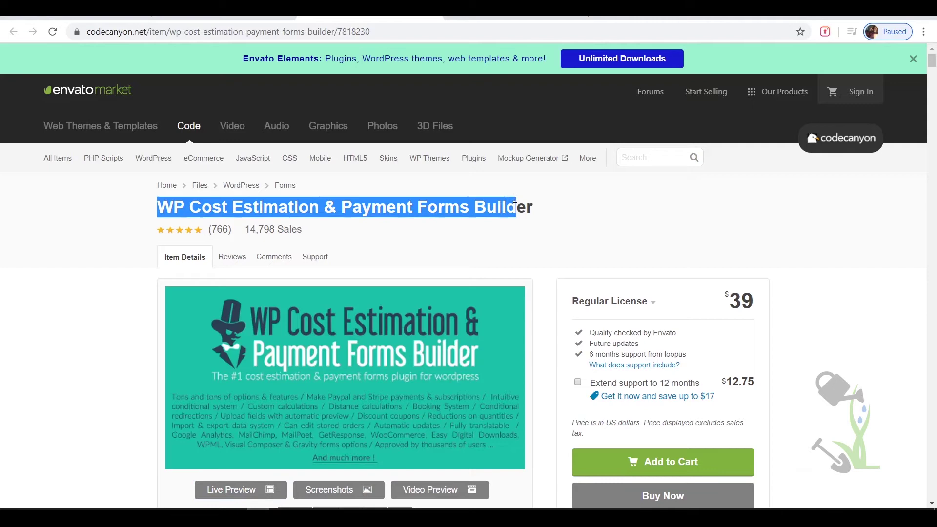
left_click(533, 208)
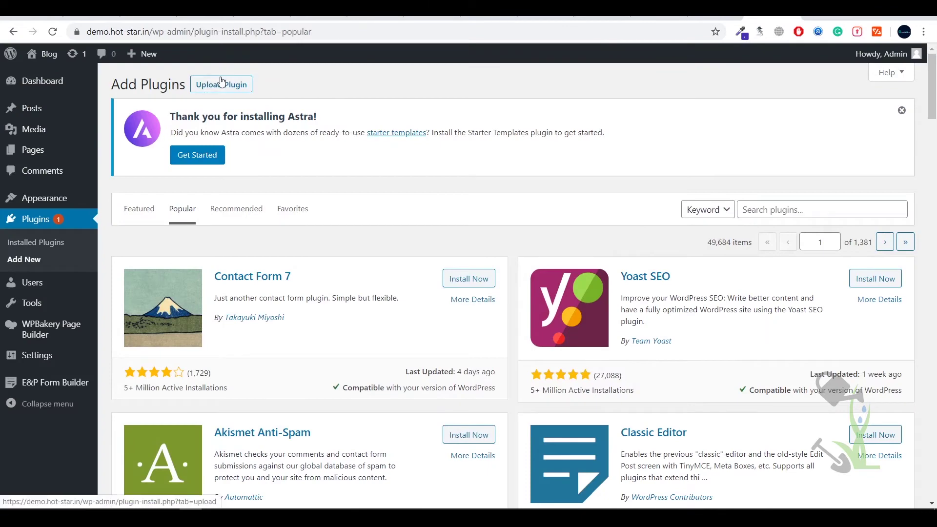
Upload and install WP_Estimation_Form.zip, then view the Installed Plugins list
left_click(221, 85)
left_click(424, 283)
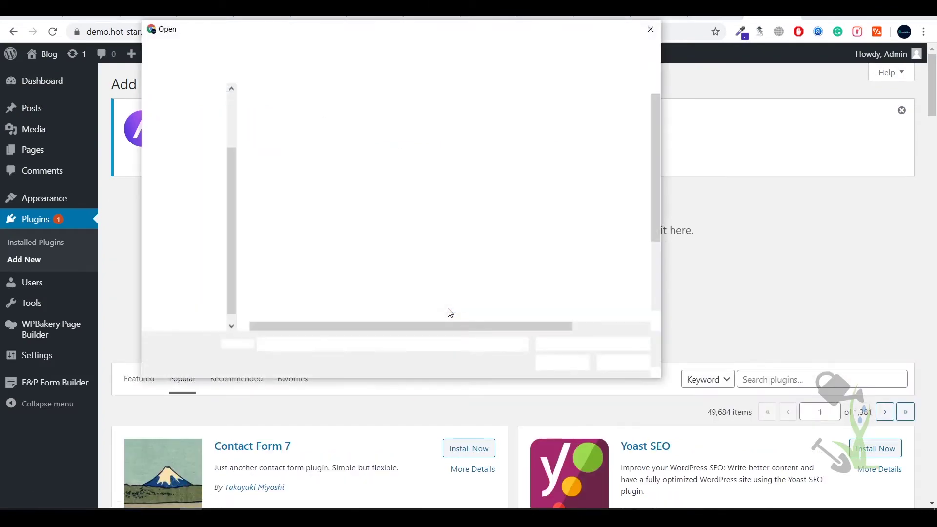
scroll(352, 221, "down", 4)
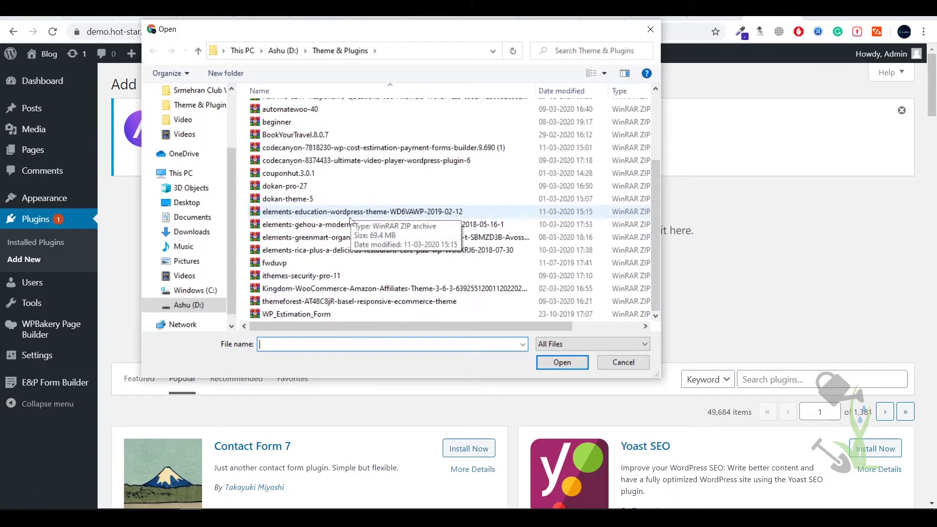
double_click(351, 313)
left_click(591, 291)
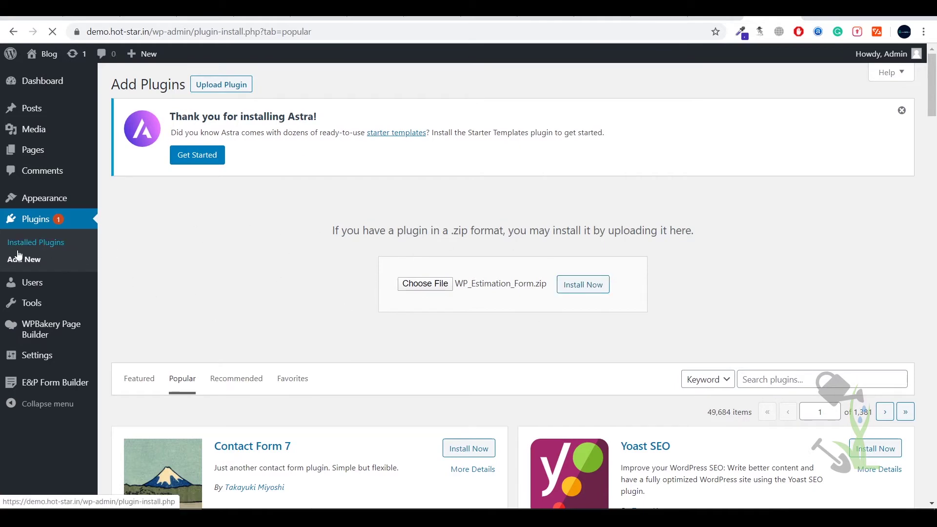
left_click(64, 244)
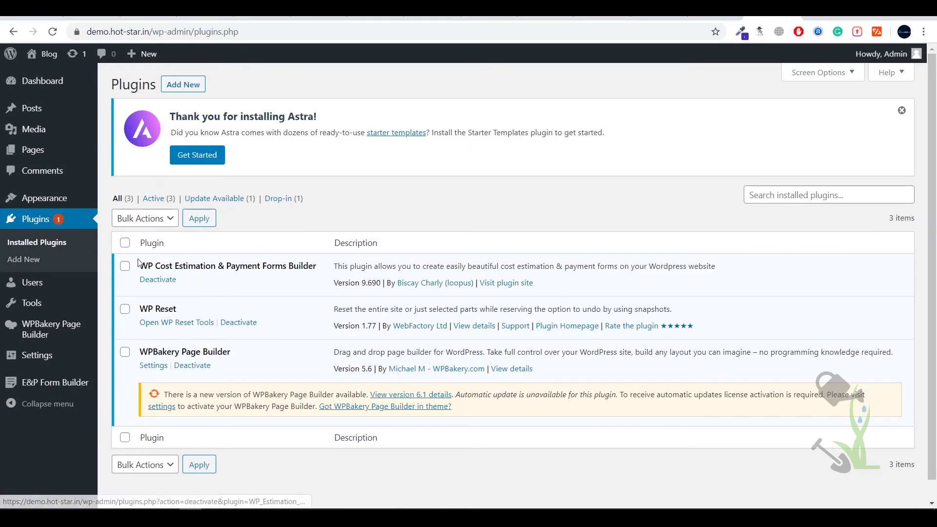
Review the cost estimation plugin's row, then open the E&P Form Builder forms list
left_click_drag(139, 264, 638, 292)
left_click(637, 292)
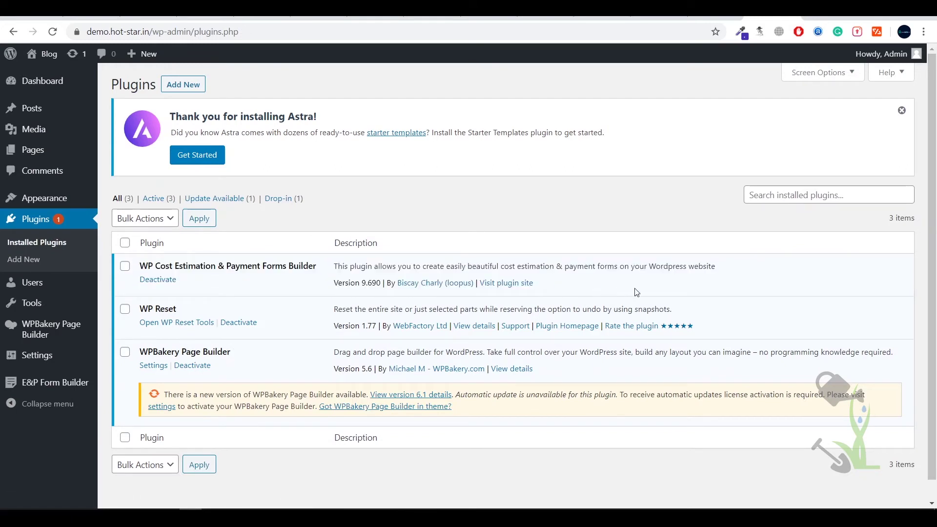
left_click_drag(138, 261, 615, 270)
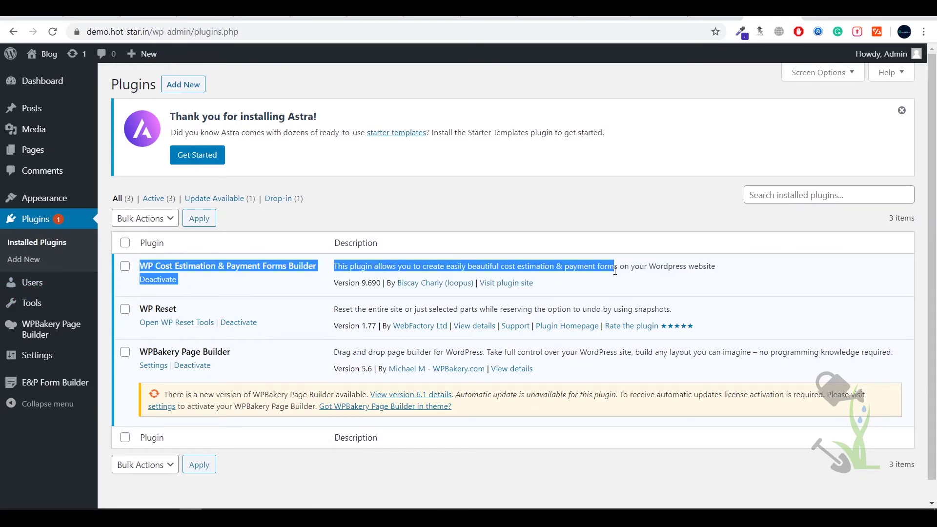
left_click(616, 270)
mouse_move(53, 388)
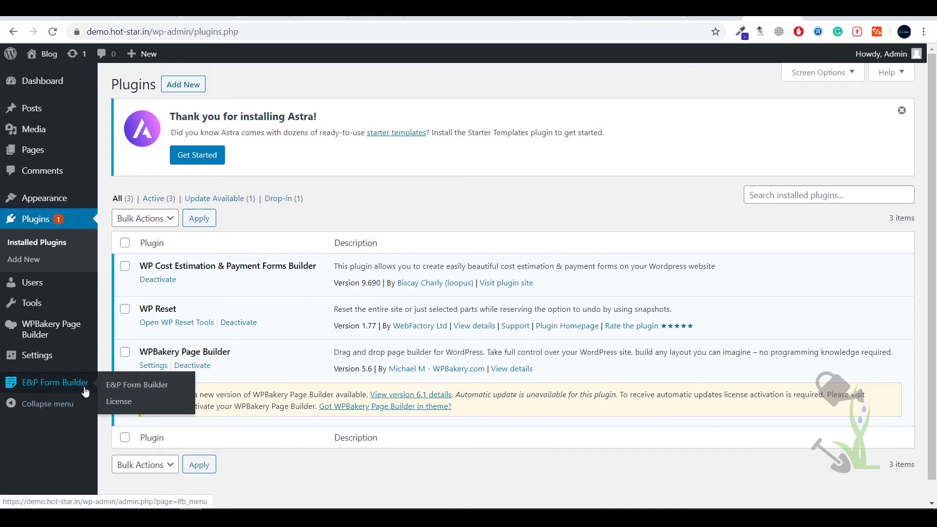
left_click(59, 388)
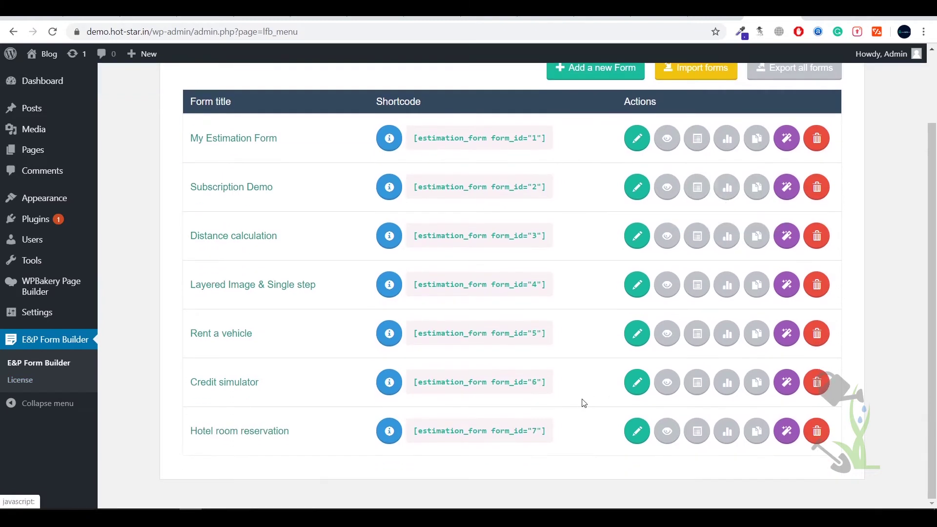
scroll(542, 402, "down", 2)
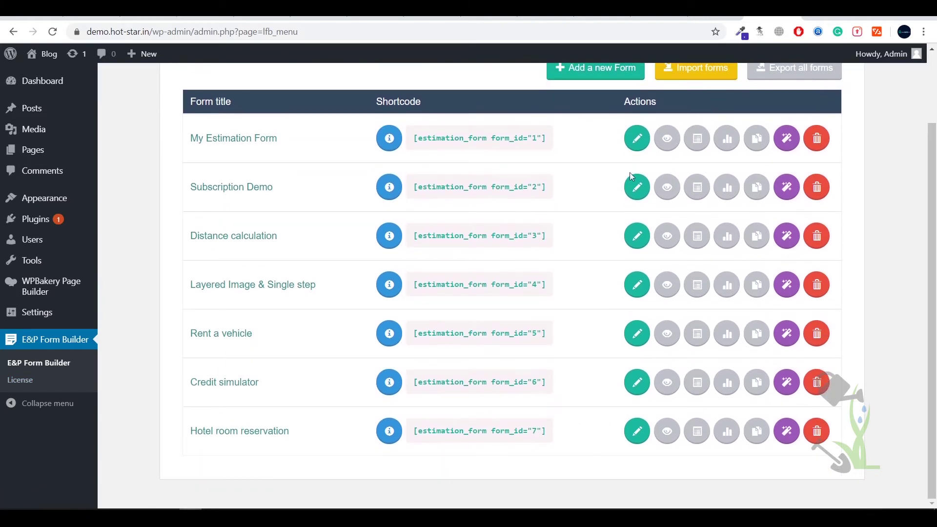
left_click(637, 139)
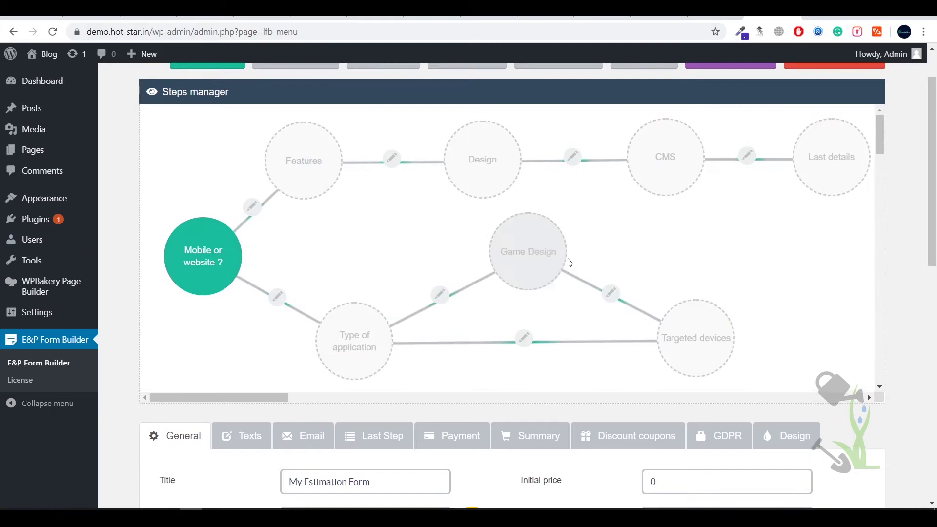
scroll(882, 186, "down", 6)
scroll(910, 227, "down", 1)
scroll(910, 227, "up", 8)
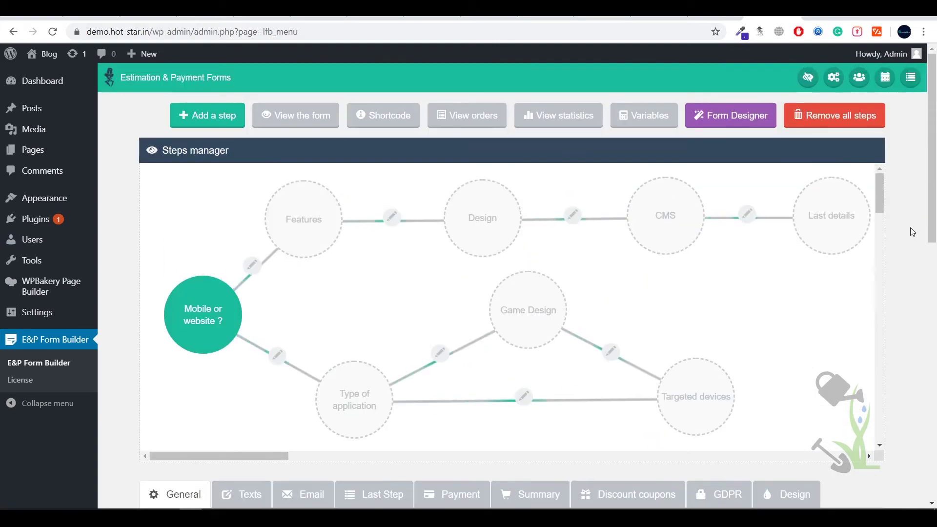
scroll(904, 234, "down", 7)
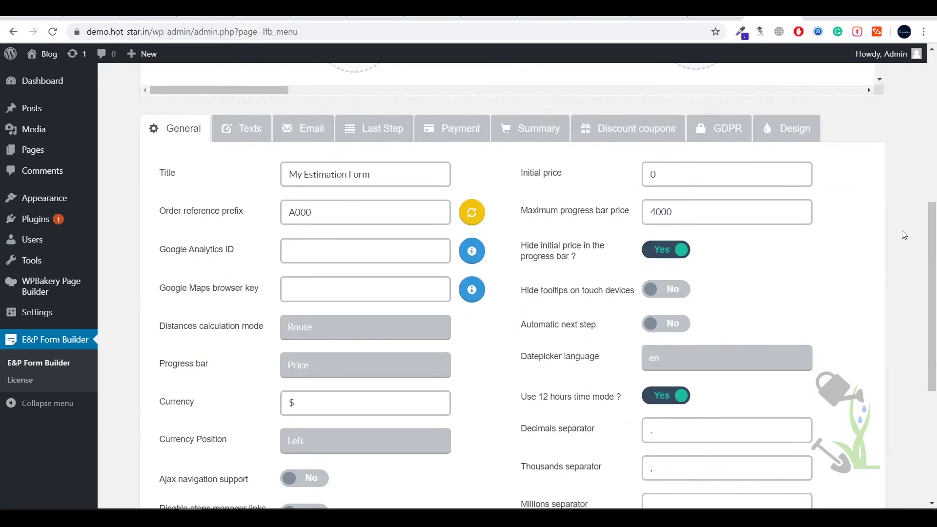
scroll(902, 230, "down", 6)
scroll(901, 231, "up", 13)
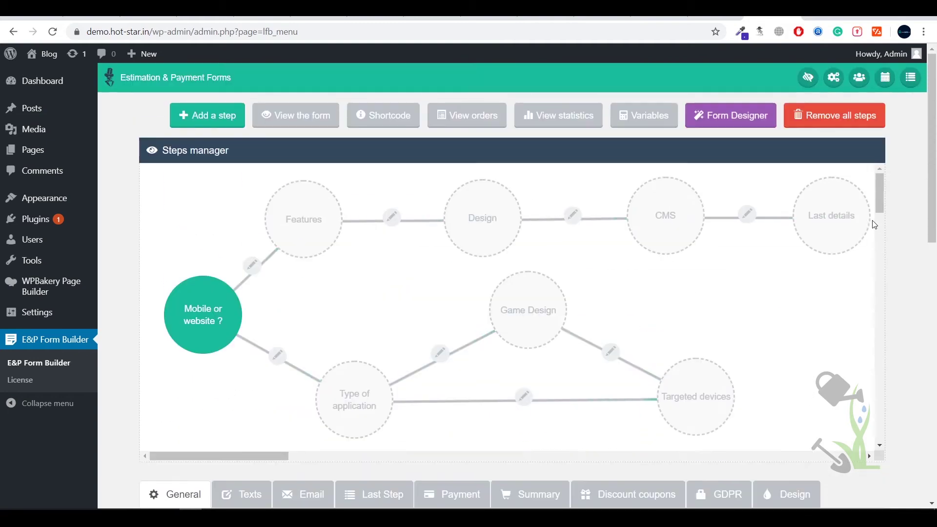
left_click(98, 344)
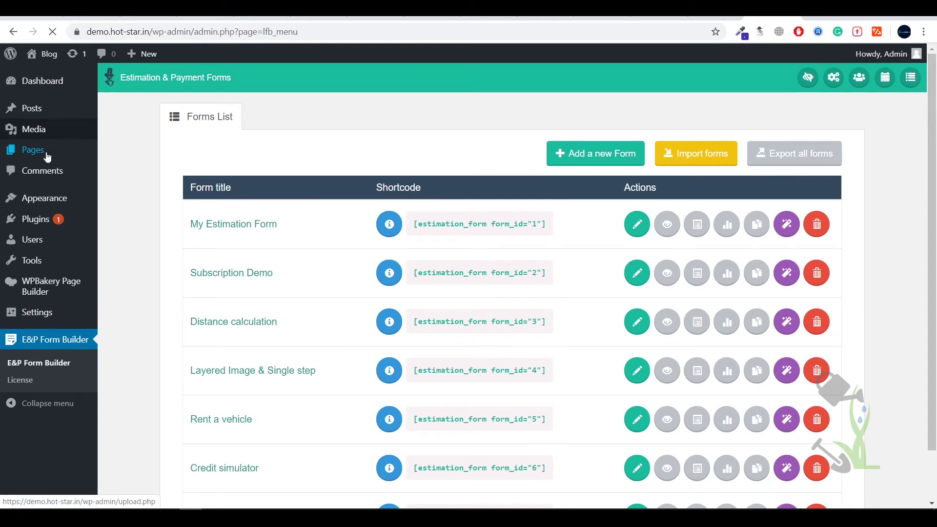
Paste My Estimation Form's [estimation_form form_id="1"] shortcode into a new page, publish and view it
mouse_move(61, 150)
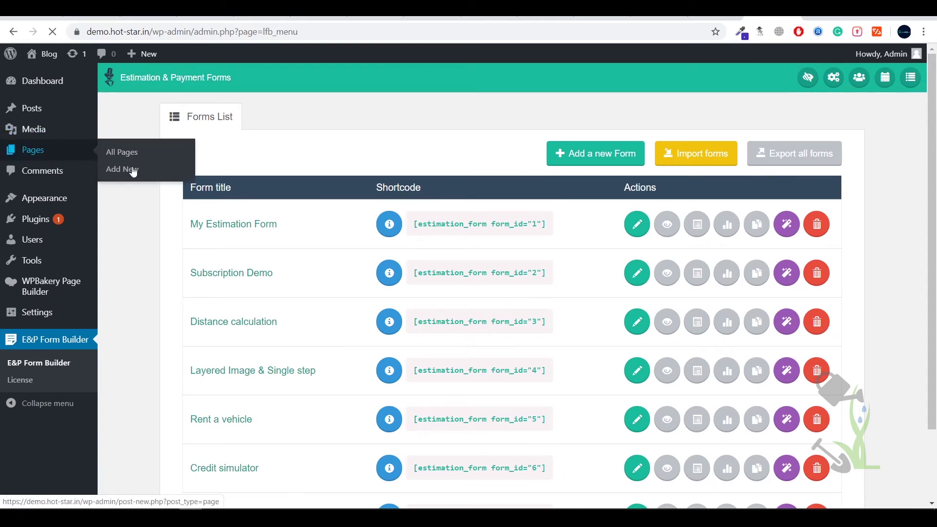
triple_click(521, 227)
key("ctrl+c")
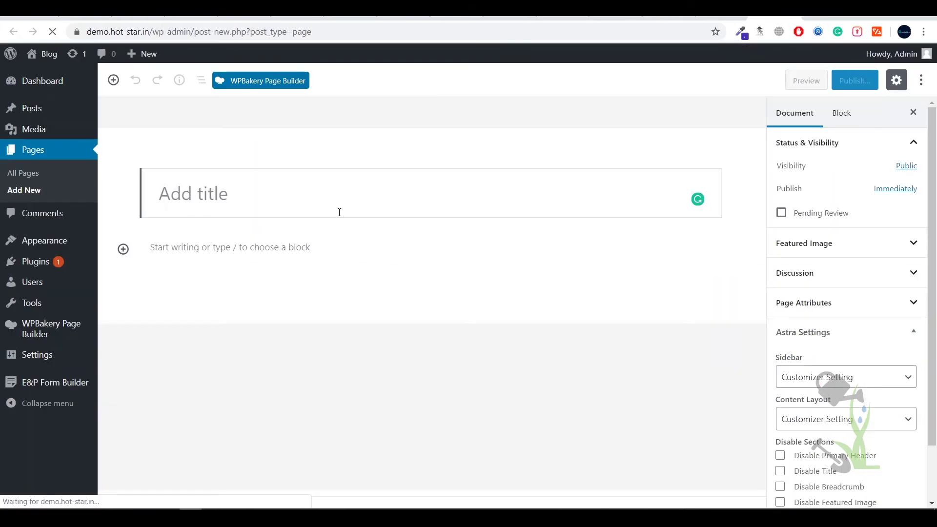
left_click(309, 247)
key("ctrl+v")
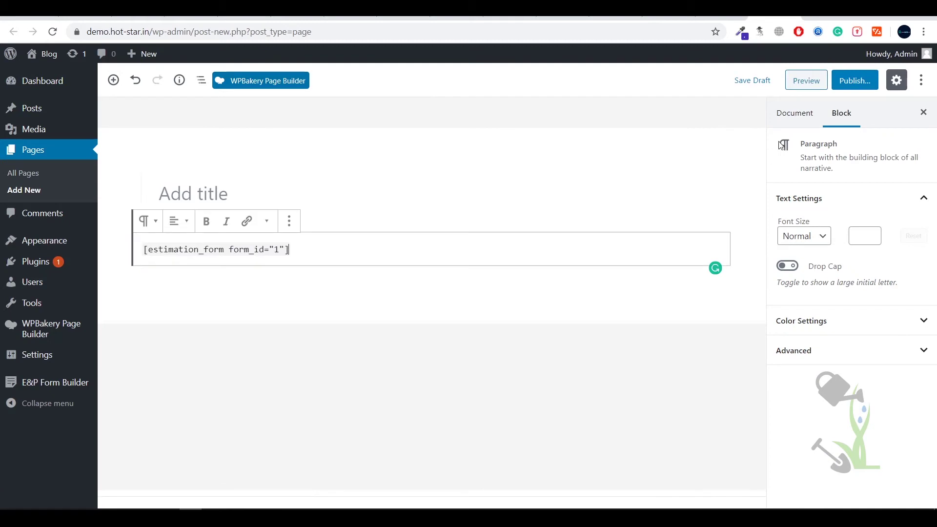
left_click(862, 88)
left_click(866, 80)
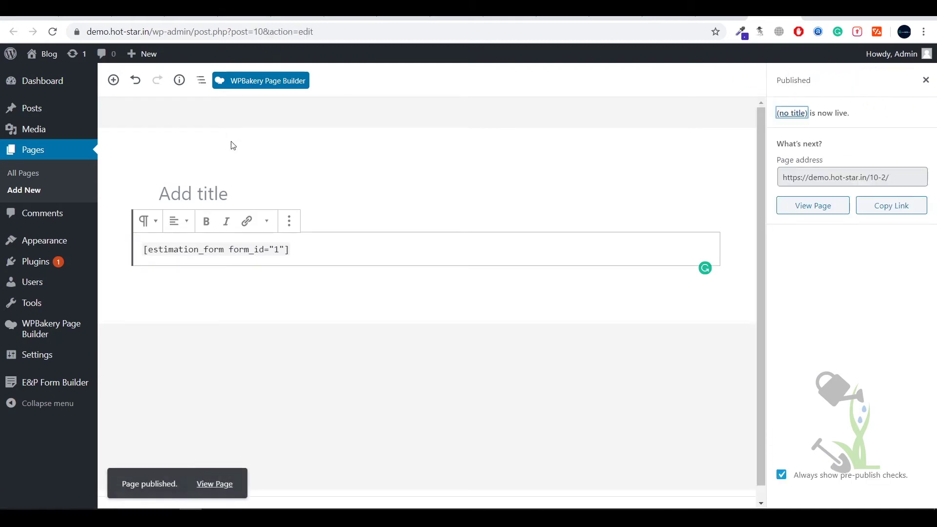
left_click(215, 484)
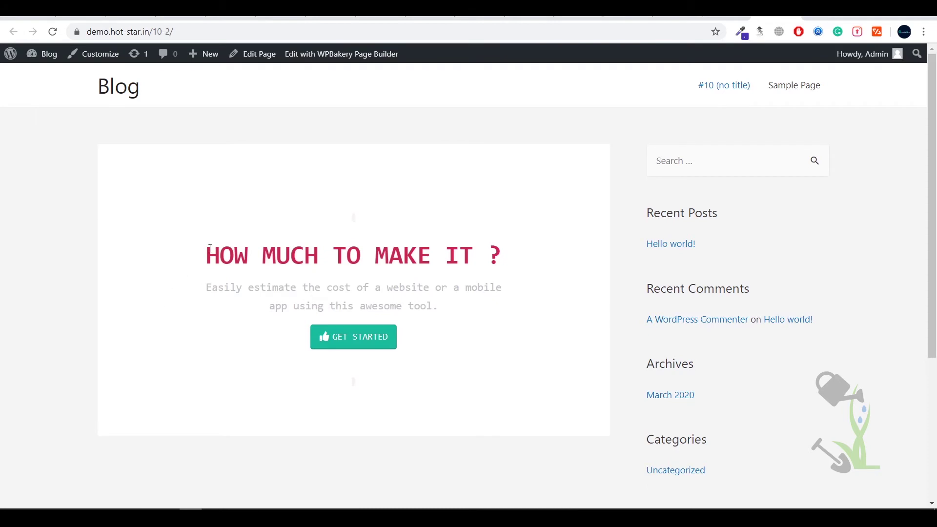
Start the estimation form, choose Website and add a feature, raising the estimate to $300
left_click(338, 347)
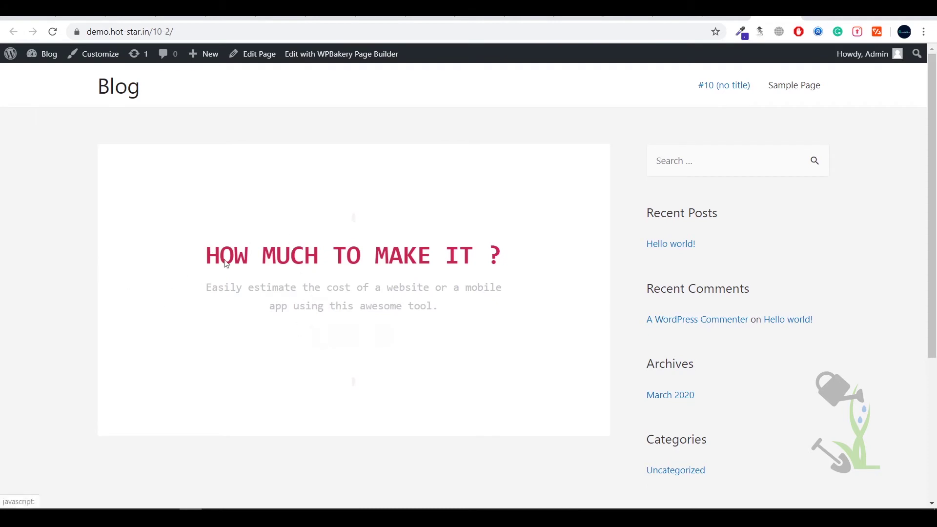
scroll(490, 253, "down", 5)
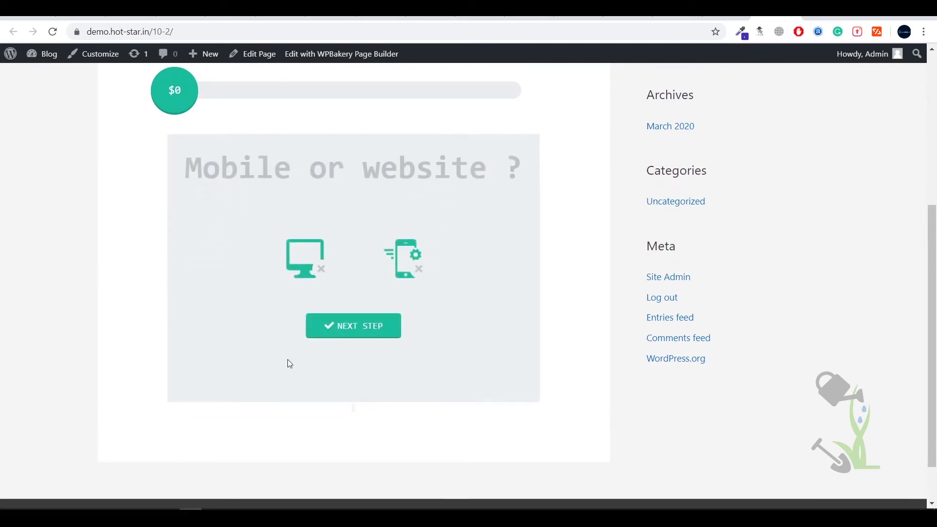
left_click(304, 258)
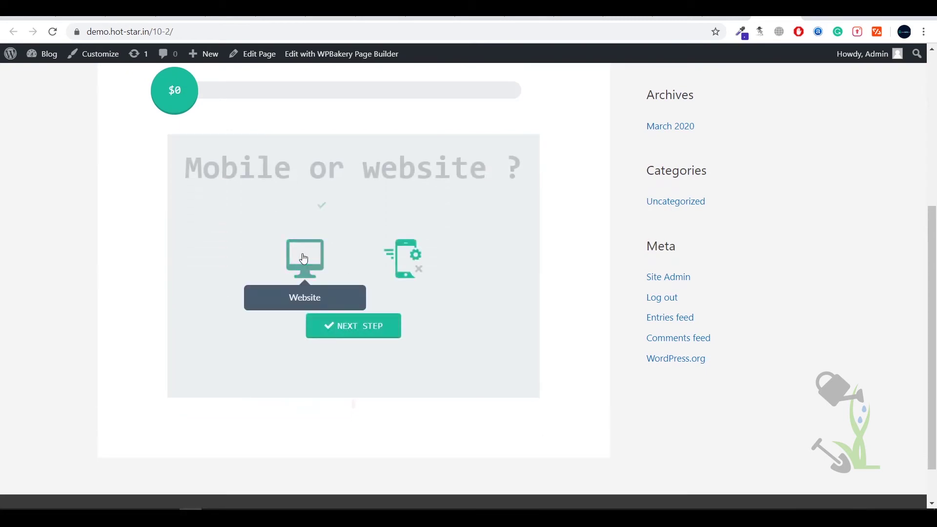
left_click(345, 325)
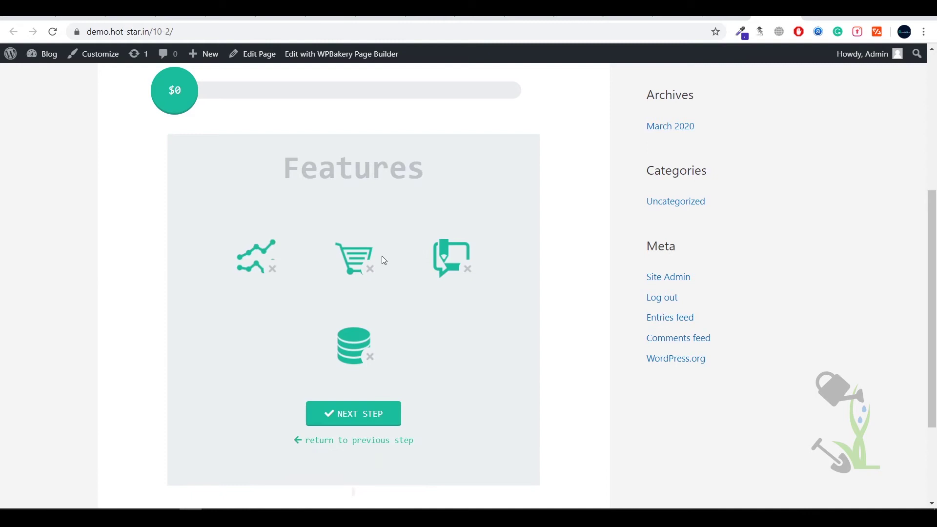
left_click(451, 258)
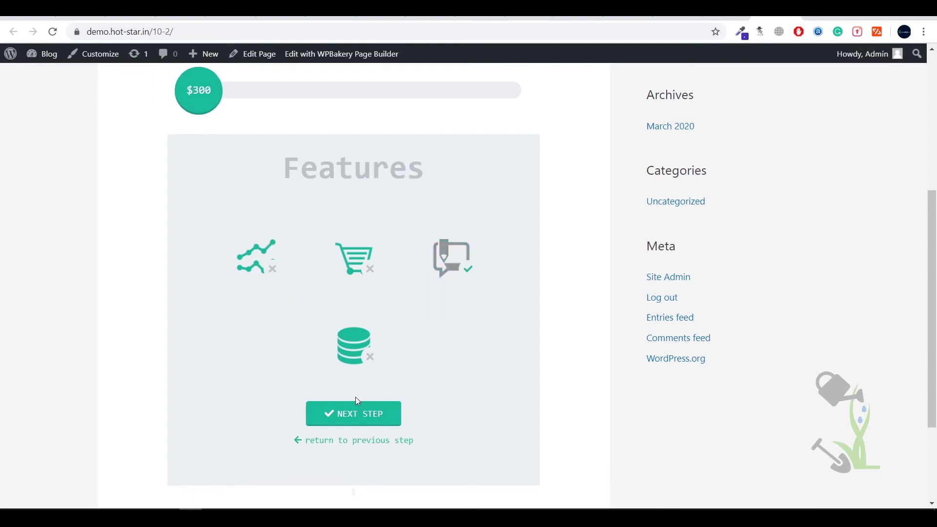
left_click(328, 414)
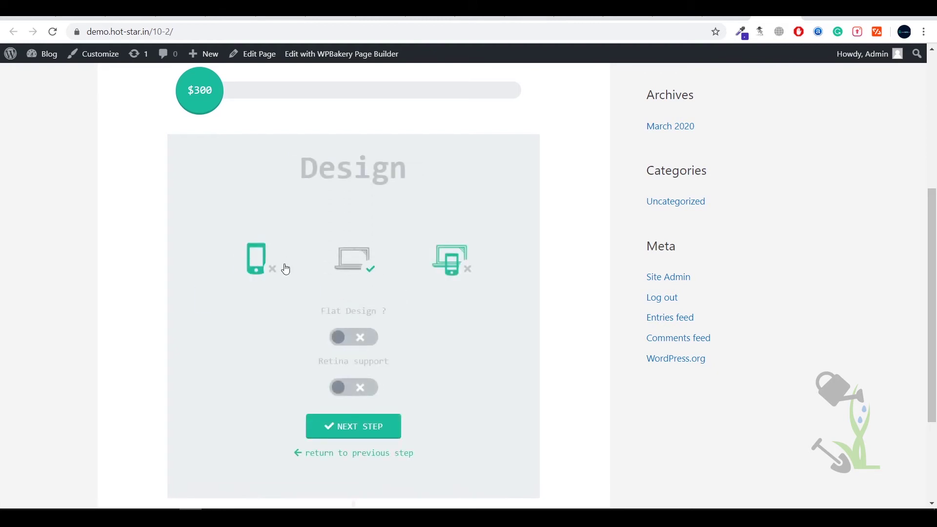
Pick Responsive design, WordPress CMS and delivery in less than 30 days, reaching $1,950
left_click(457, 264)
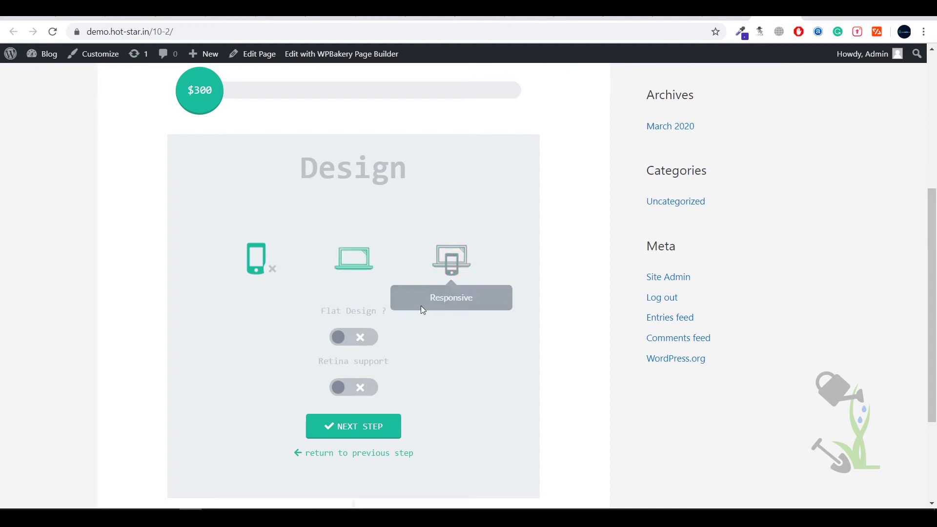
left_click(360, 425)
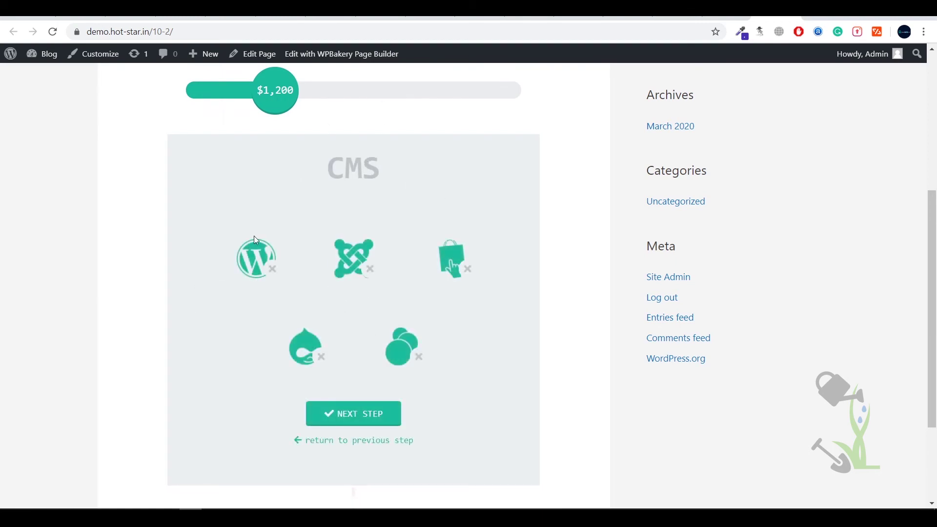
left_click(255, 251)
left_click(354, 414)
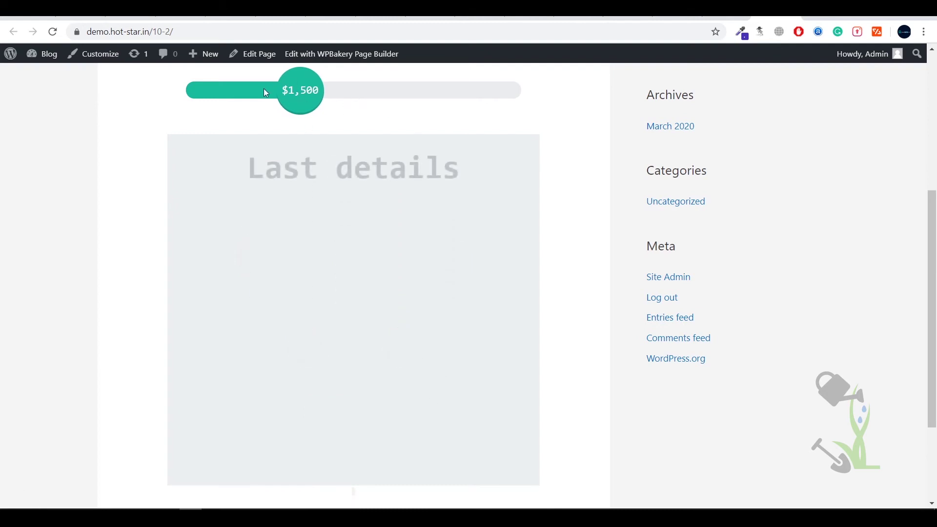
left_click_drag(280, 90, 325, 91)
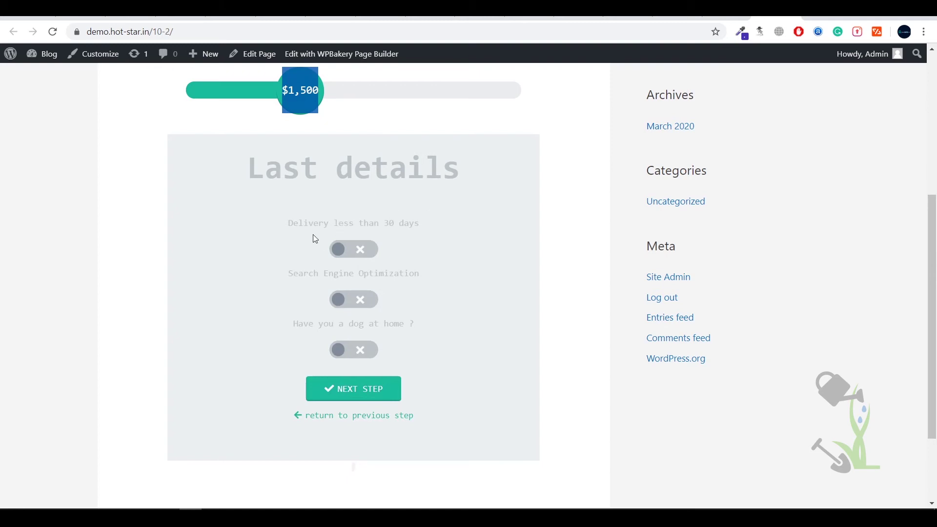
left_click(371, 250)
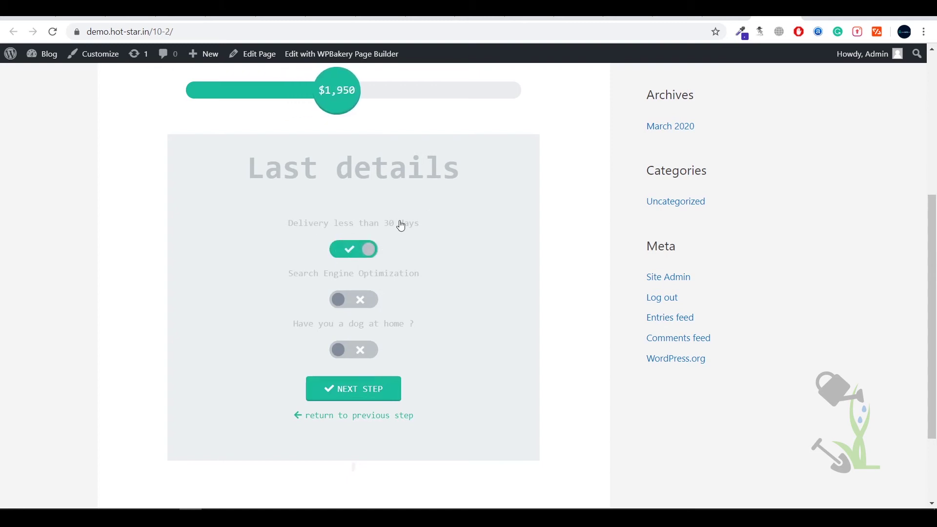
On the form's final $1,950 step, focus the email field and switch on the message option
left_click(328, 388)
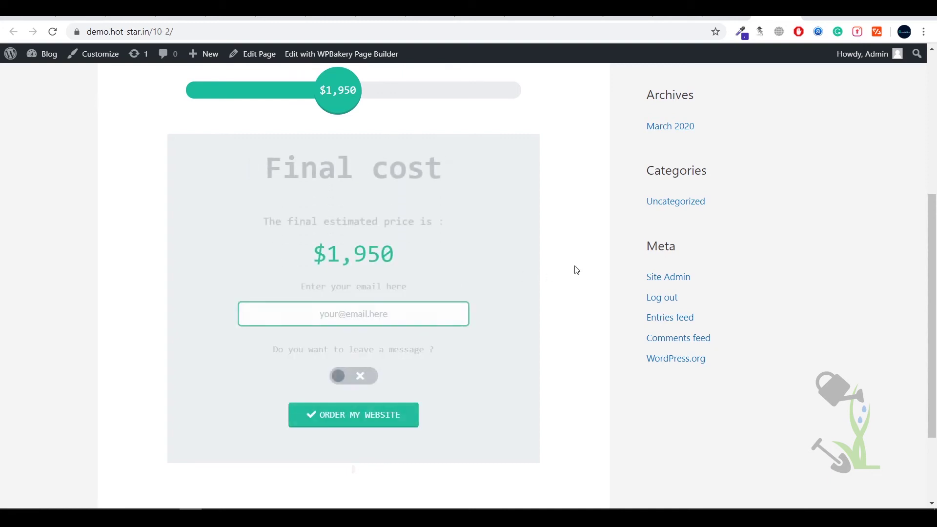
left_click(374, 319)
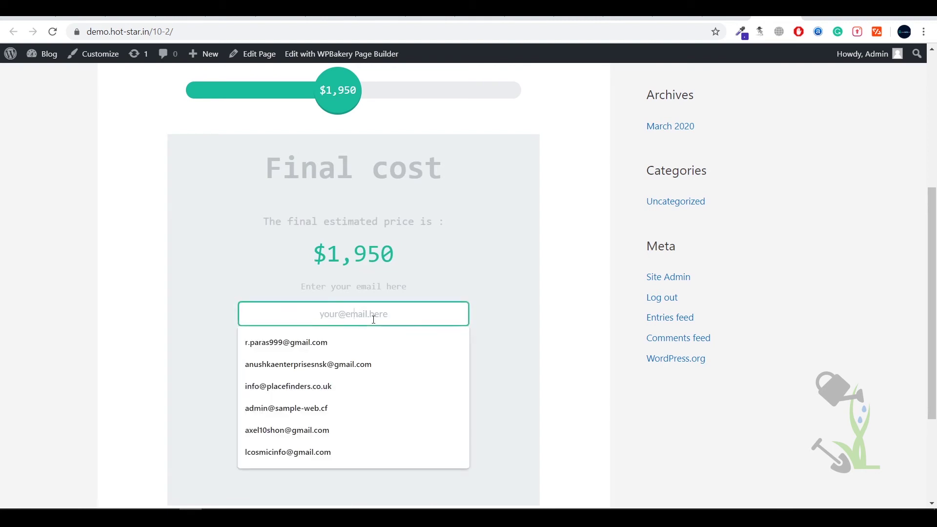
left_click(154, 293)
left_click(349, 386)
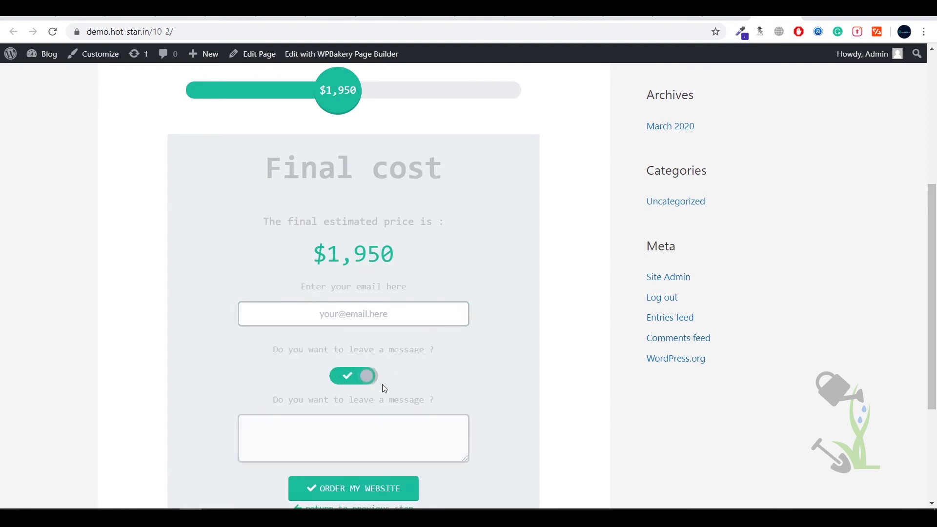
left_click(417, 436)
Look over the revealed message box, then return to the page editor
scroll(410, 314, "down", 2)
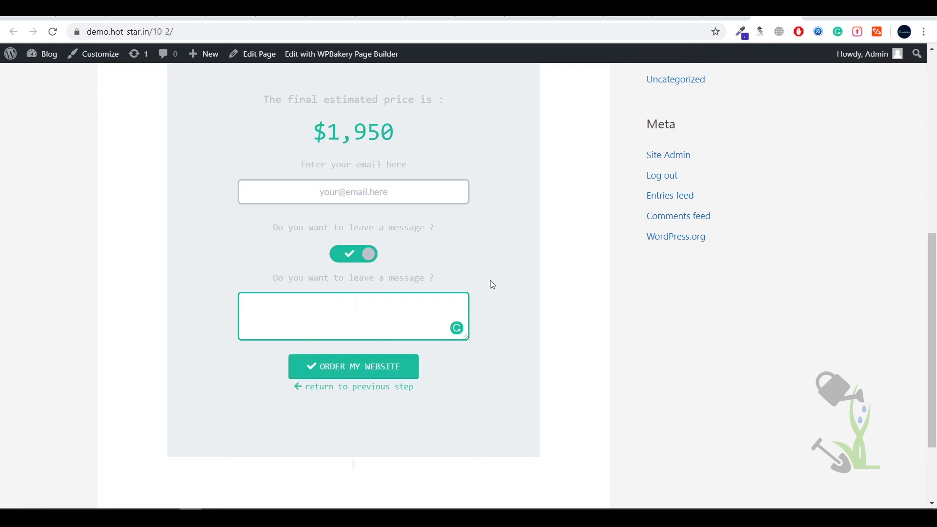
scroll(471, 293, "up", 4)
scroll(471, 293, "down", 5)
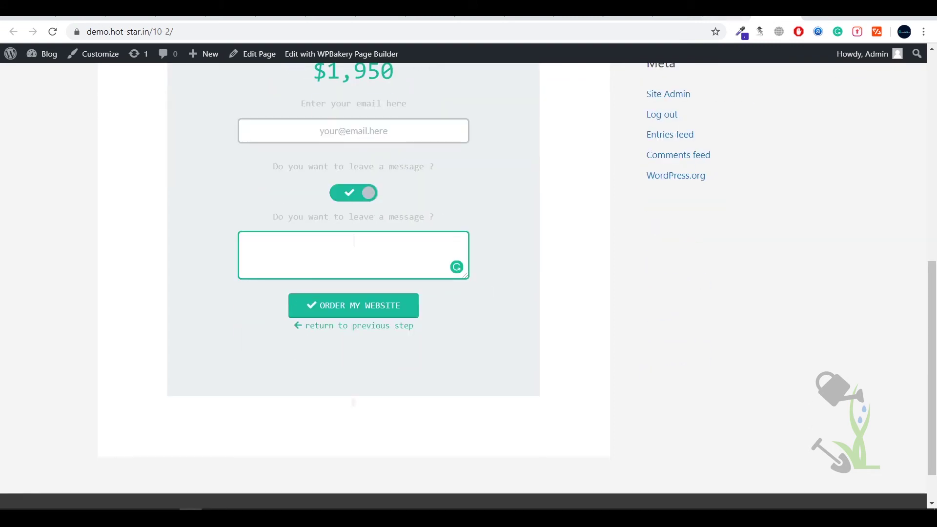
left_click(751, 10)
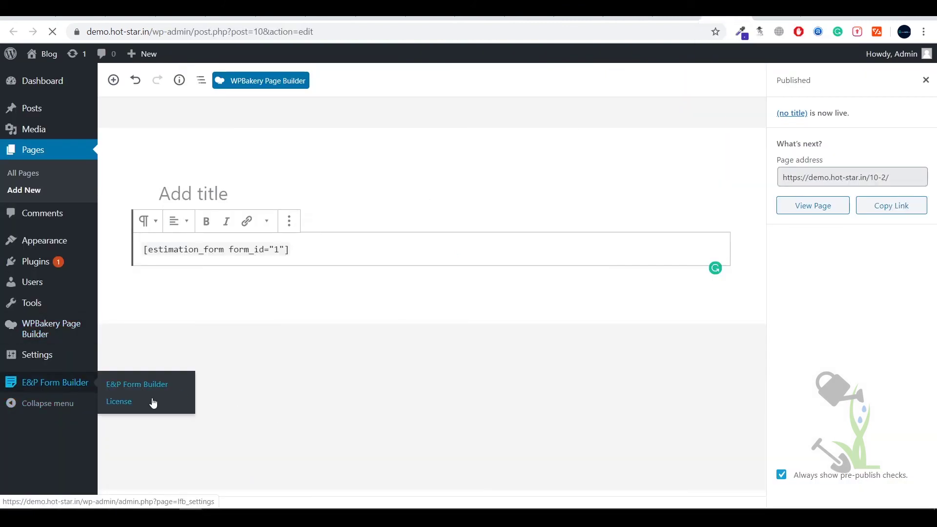
Go to the E&P Form Builder forms list and edit My Estimation Form
left_click(153, 402)
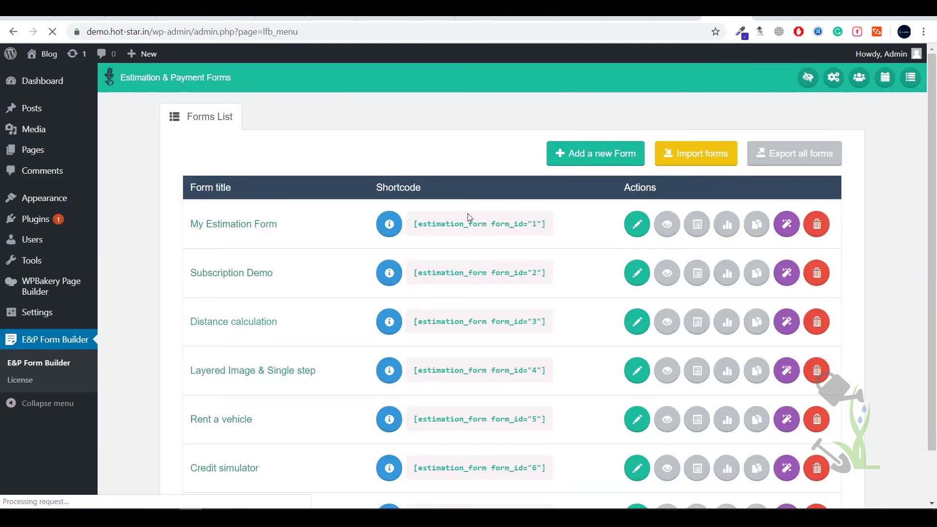
left_click(637, 226)
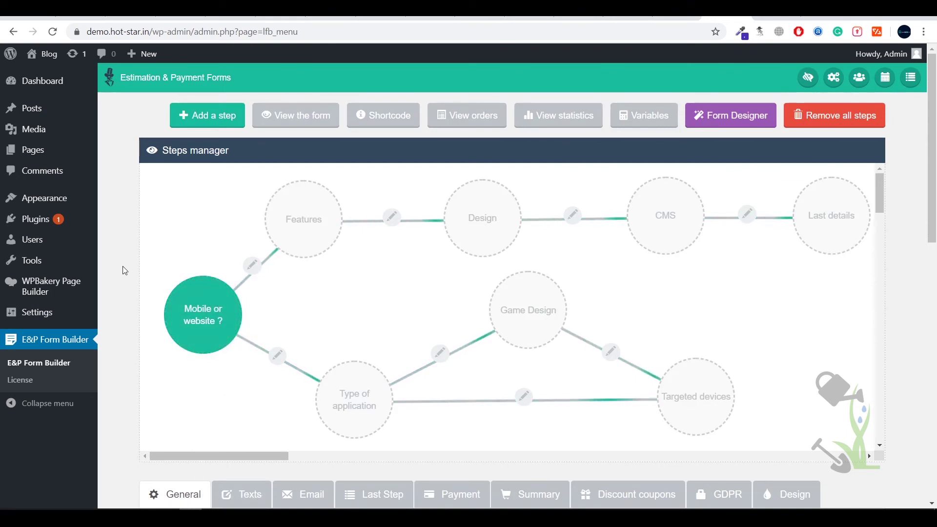
mouse_move(196, 303)
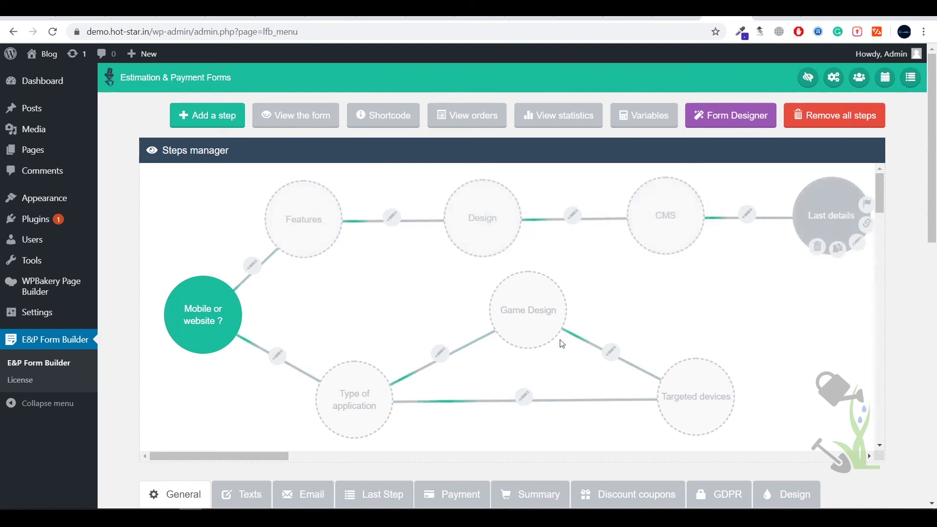
mouse_move(200, 328)
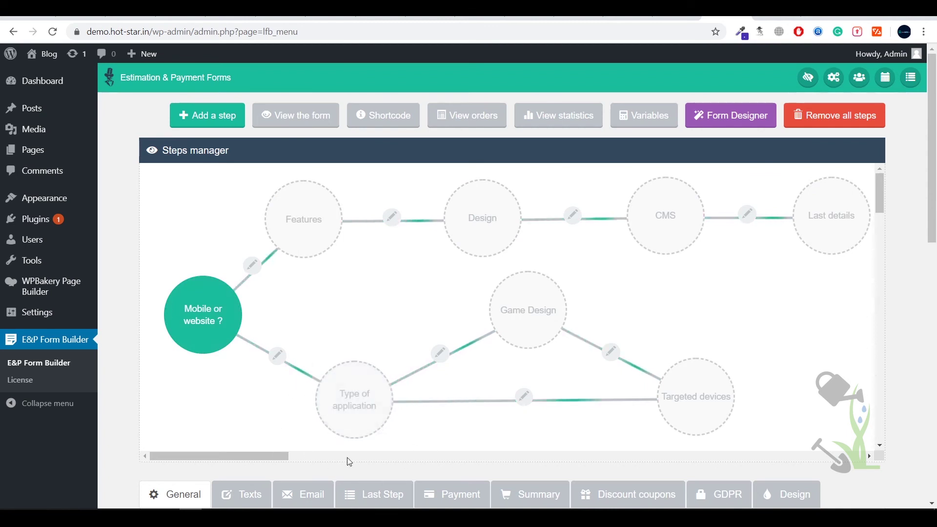
scroll(438, 385, "down", 4)
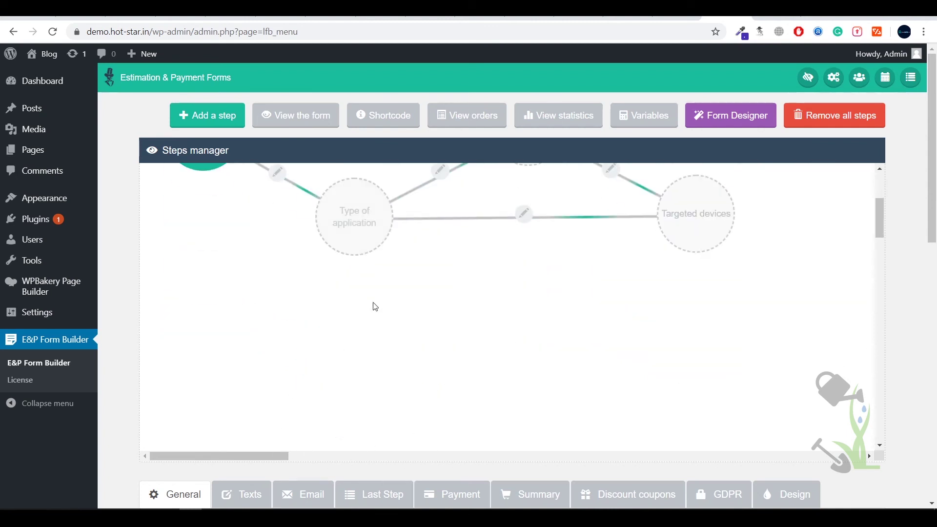
scroll(375, 307, "up", 4)
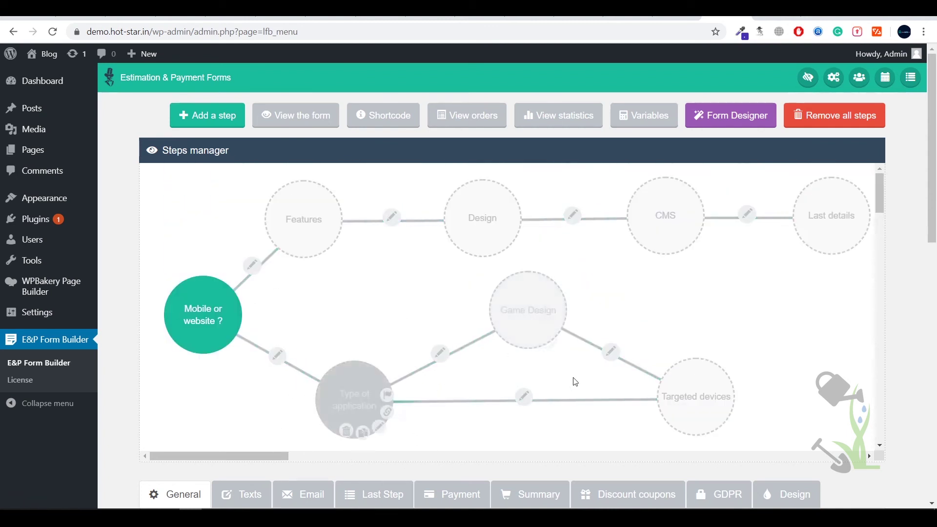
scroll(575, 382, "down", 4)
scroll(610, 293, "up", 4)
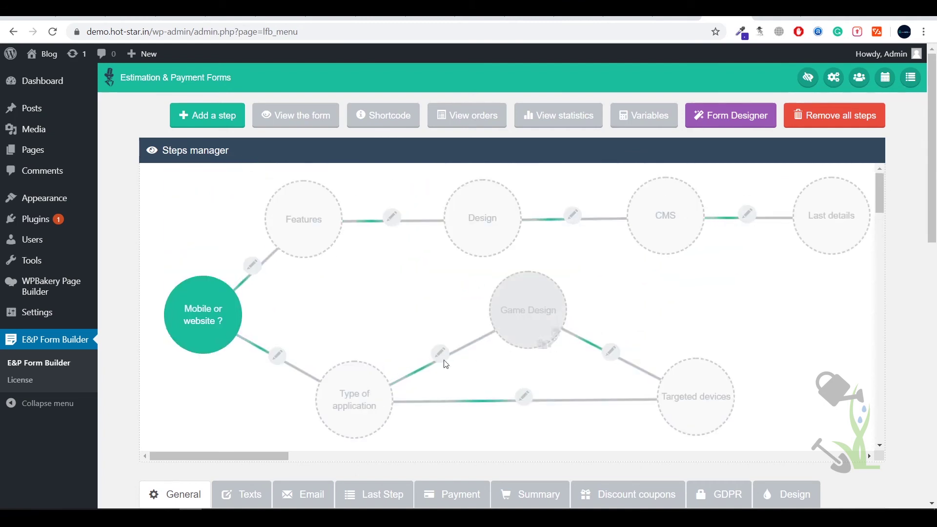
scroll(244, 356, "down", 3)
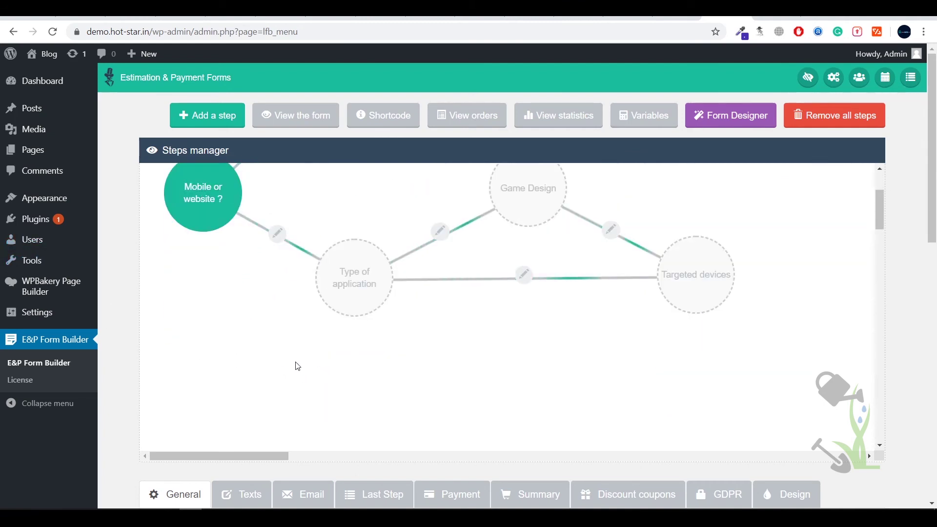
scroll(888, 415, "down", 6)
Look over the form's Payment settings, then return to the General tab
scroll(539, 317, "up", 3)
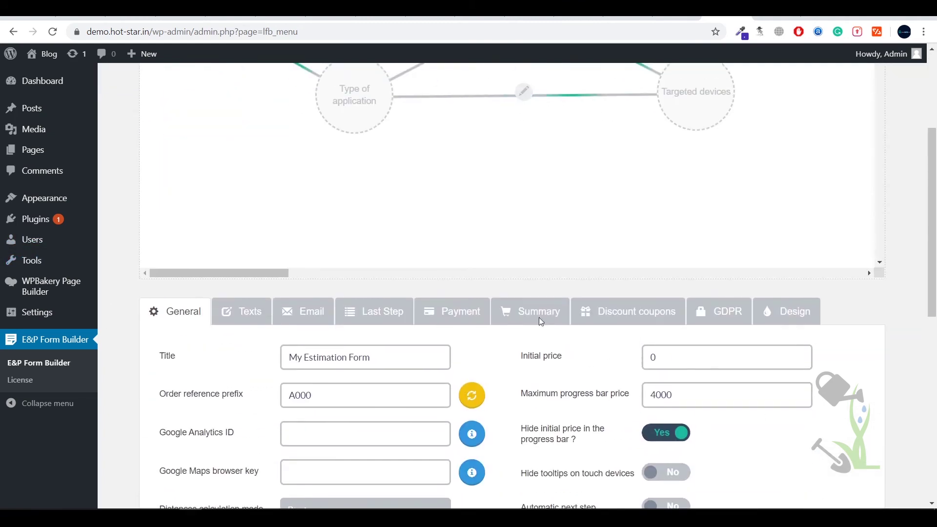
left_click(460, 311)
scroll(433, 383, "down", 2)
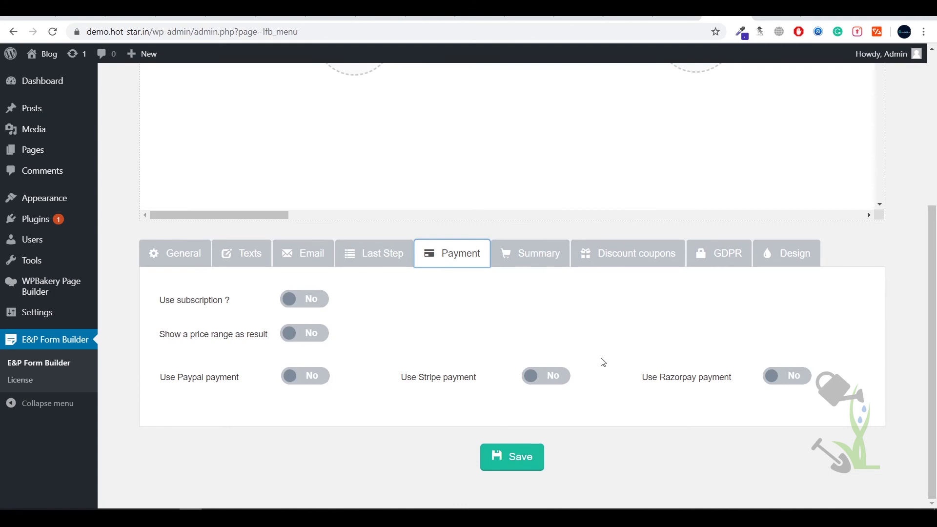
left_click(176, 255)
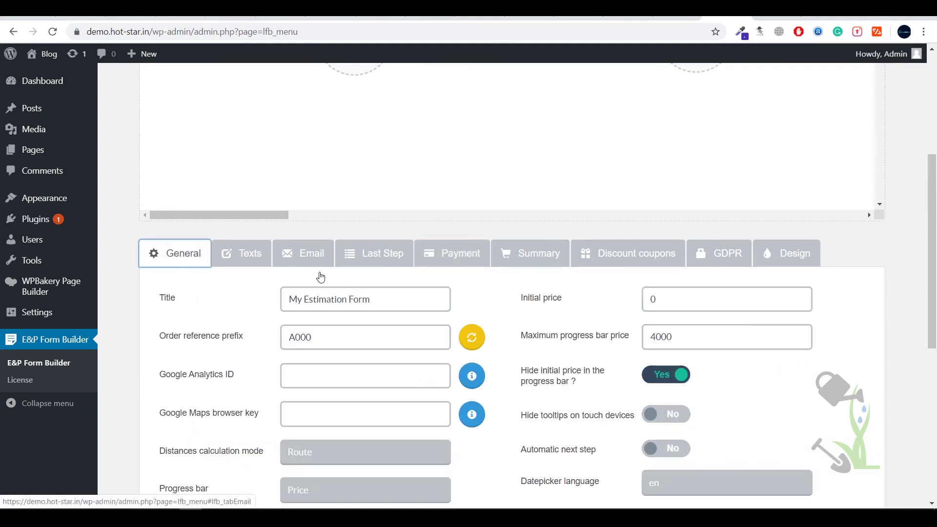
Bring up the Edit a step panel for the Mobile or website ? step
scroll(418, 272, "up", 5)
scroll(272, 259, "up", 3)
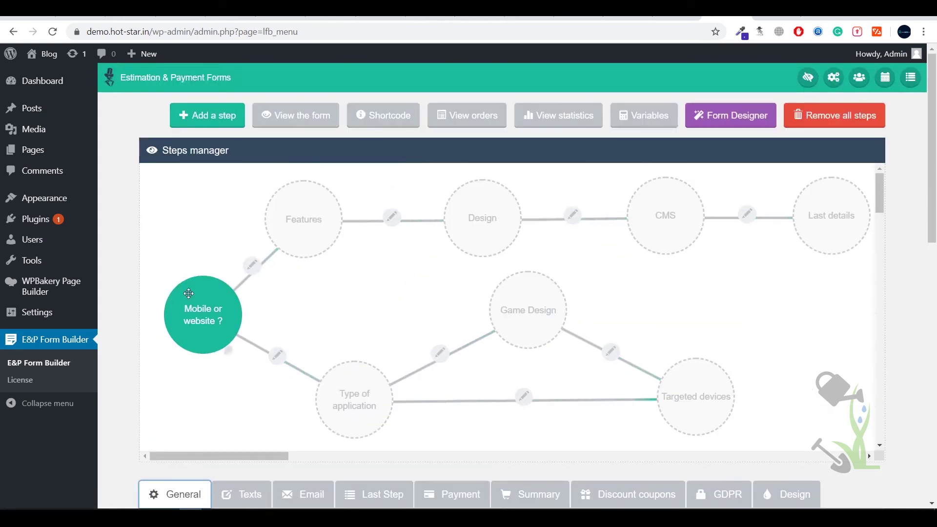
mouse_move(232, 323)
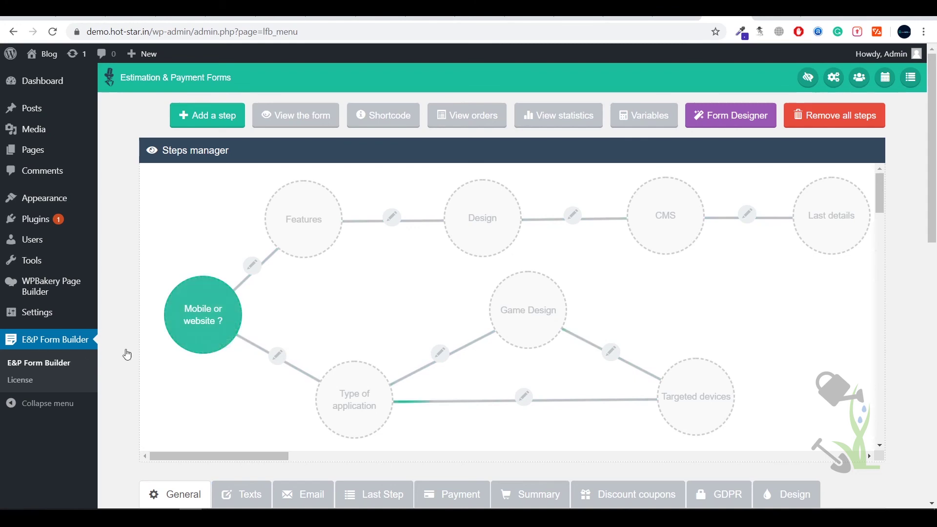
scroll(323, 414, "down", 4)
scroll(323, 415, "down", 10)
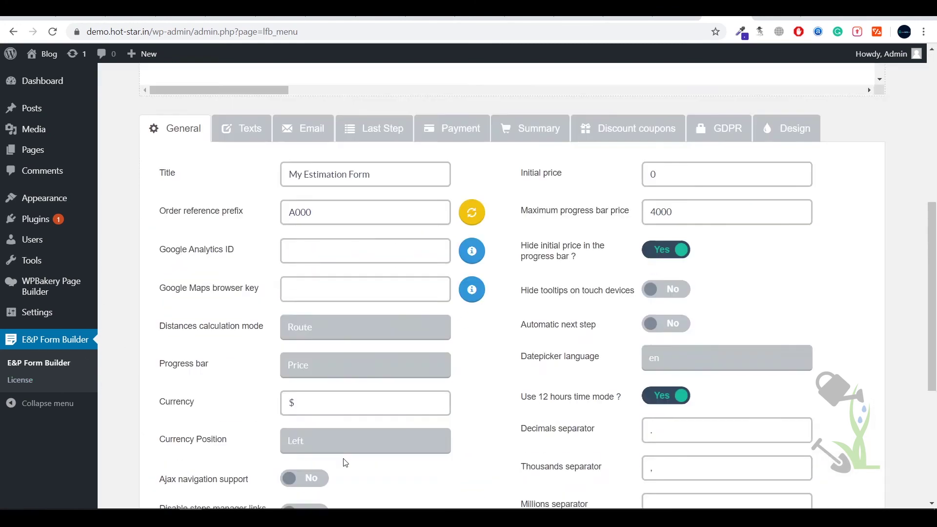
scroll(391, 424, "up", 5)
Rename the Mobile or website ? step to 'Website or Game developemnet'
scroll(452, 412, "up", 2)
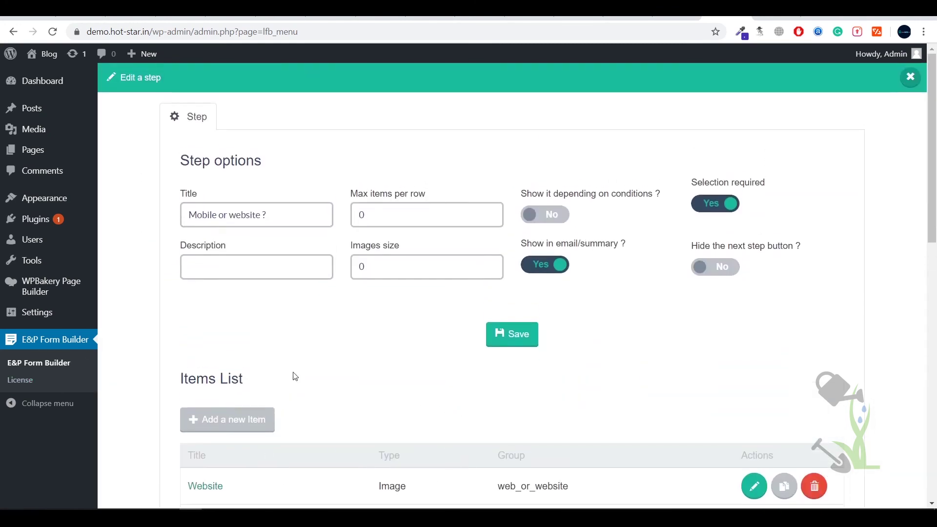
triple_click(226, 217)
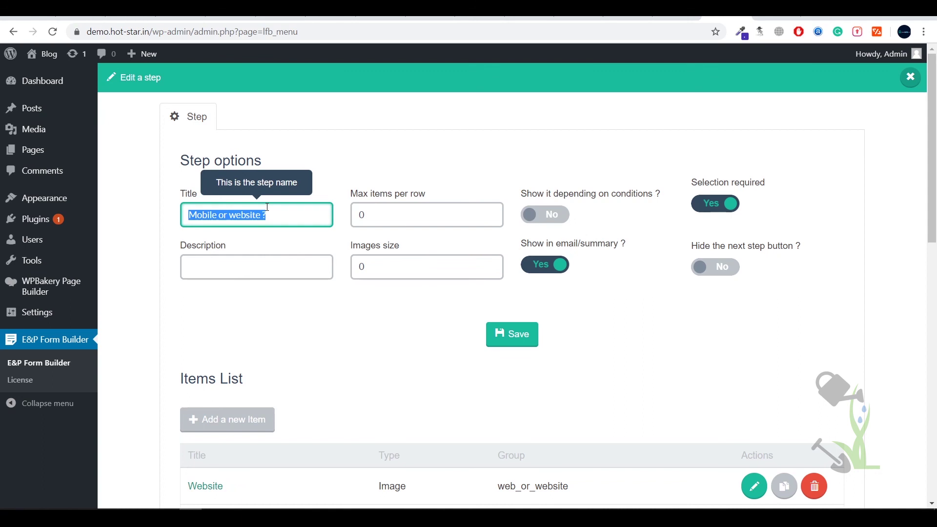
type("Website or Game developemnet")
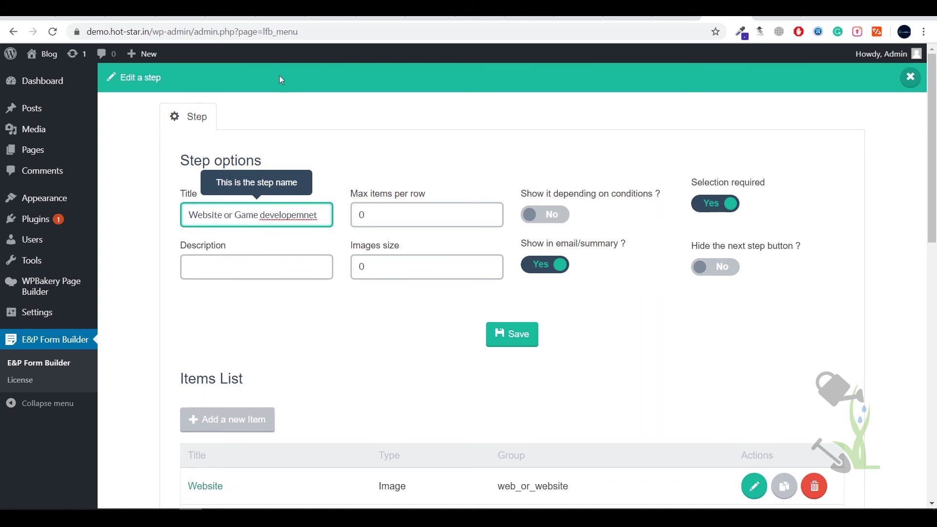
left_click(922, 334)
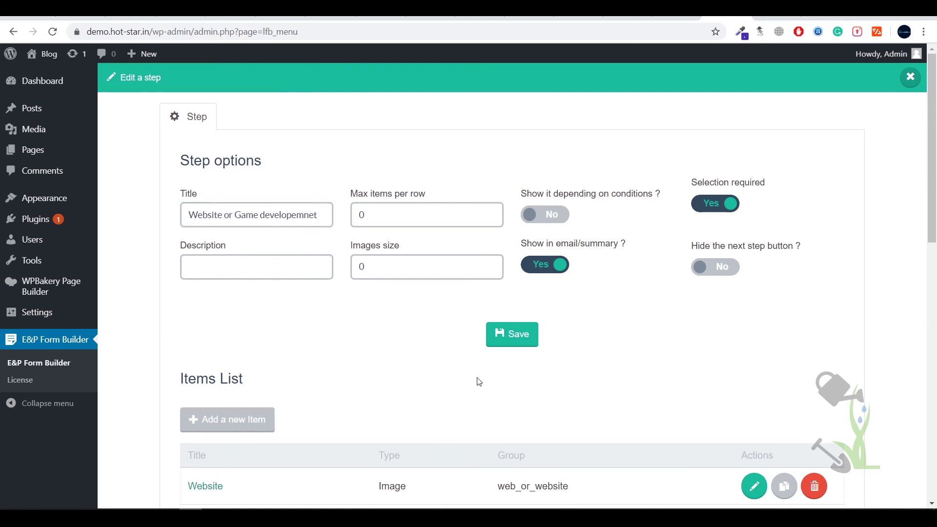
Return to the E&P Form Builder forms list showing each form's shortcode
left_click(55, 362)
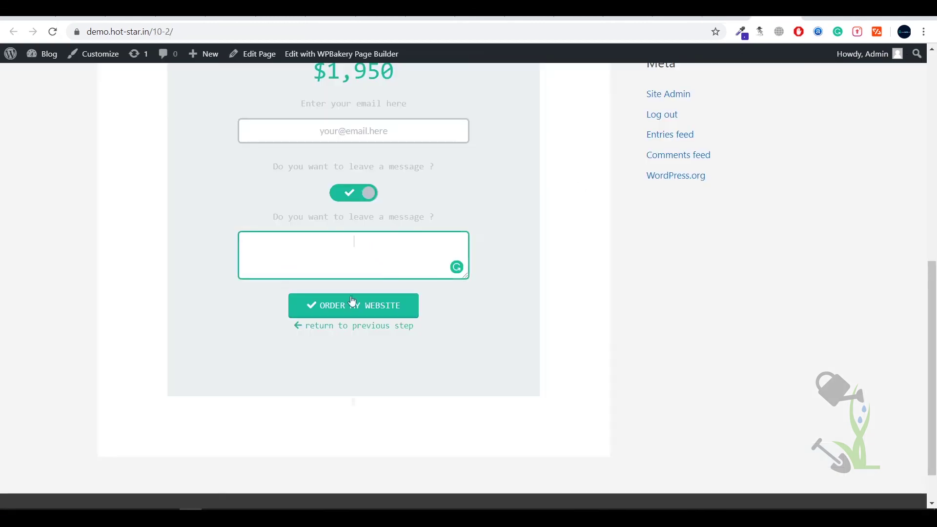
scroll(477, 271, "up", 6)
scroll(498, 265, "down", 5)
scroll(498, 265, "up", 6)
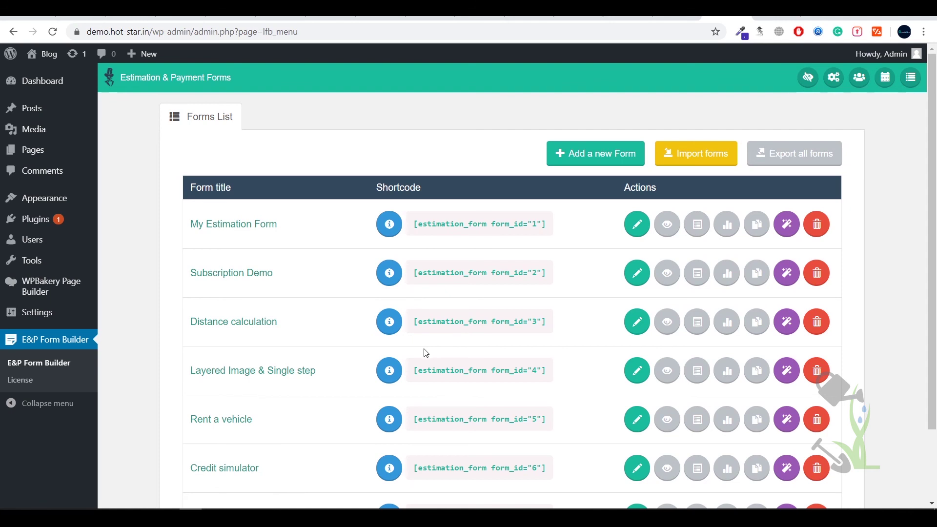
scroll(243, 293, "down", 2)
scroll(244, 424, "up", 2)
scroll(412, 272, "down", 2)
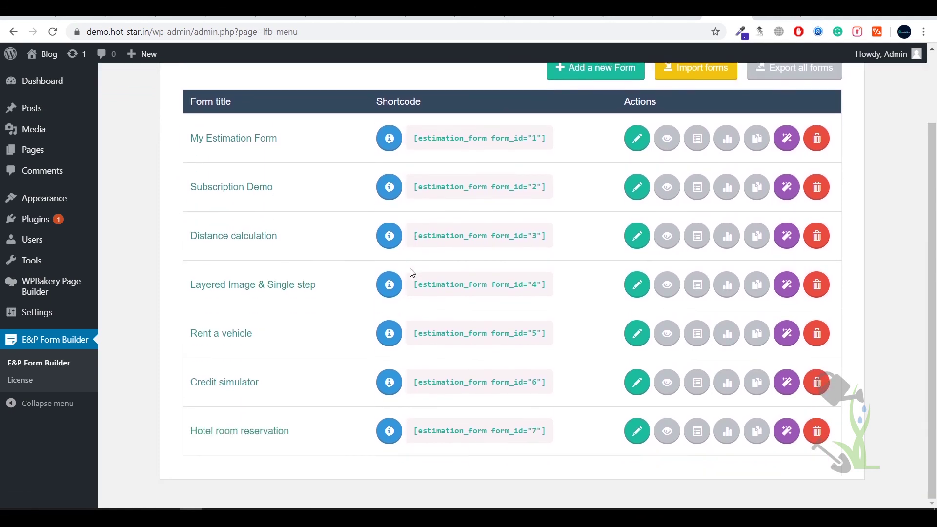
scroll(412, 272, "up", 2)
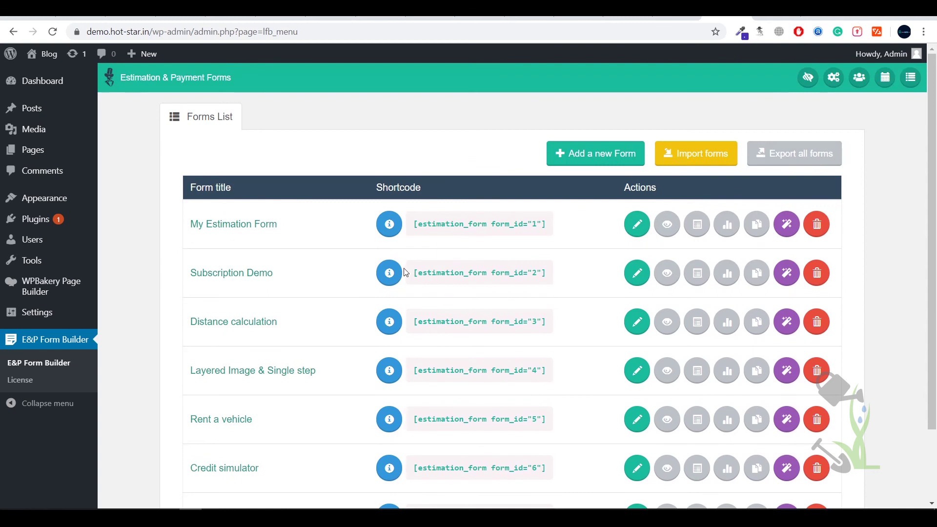
scroll(402, 295, "down", 2)
scroll(393, 310, "up", 2)
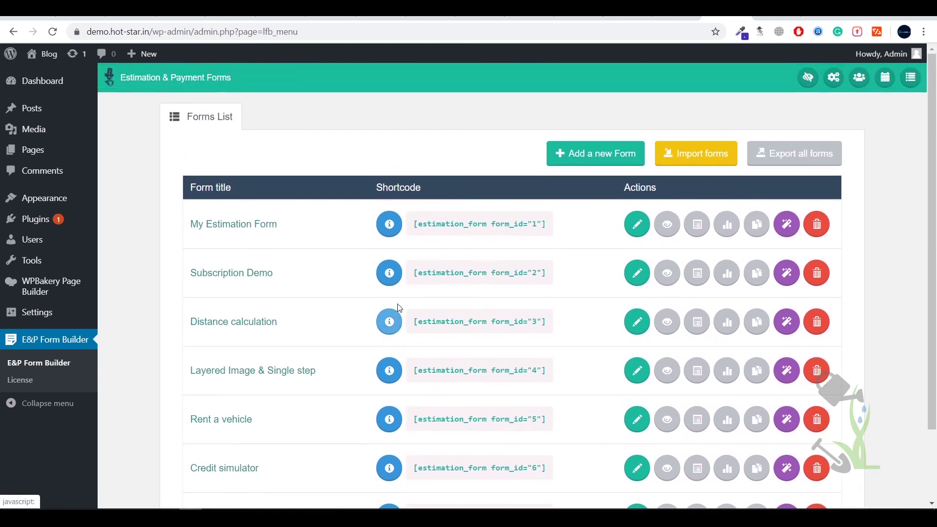
scroll(400, 308, "down", 2)
scroll(400, 308, "up", 2)
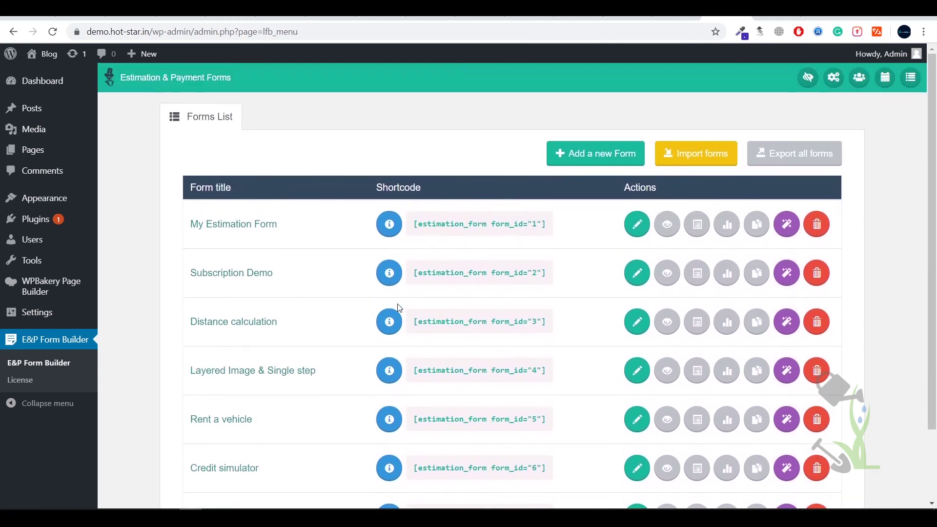
scroll(399, 311, "down", 2)
scroll(399, 311, "up", 2)
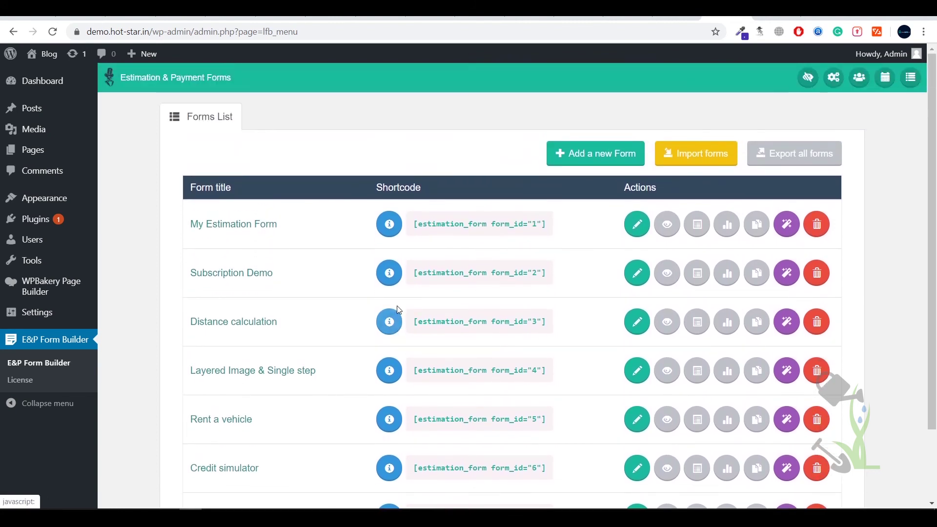